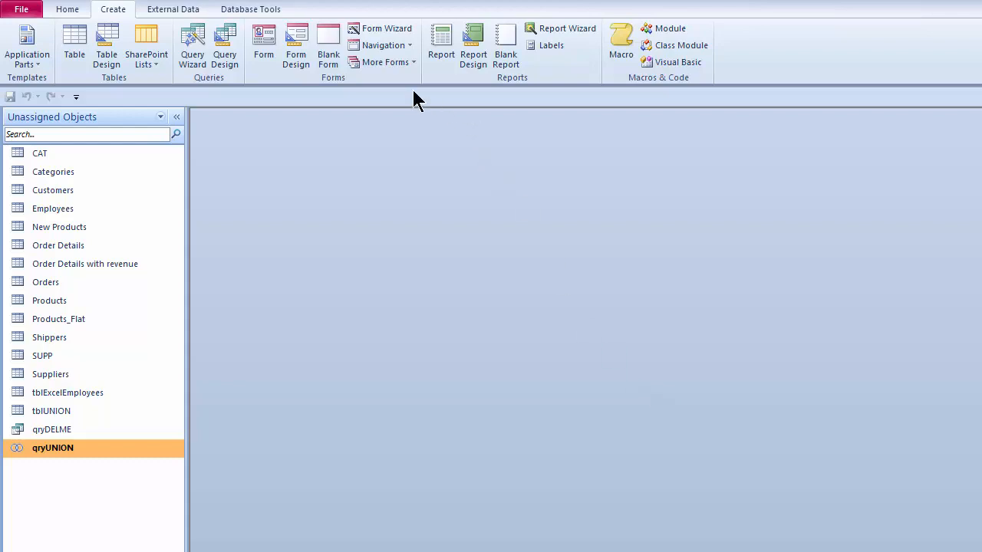
- Create a columnar form titled Products with the Form Wizard, including all fields from the Products table
{"action": "left_click", "coordinate": [383, 31]}
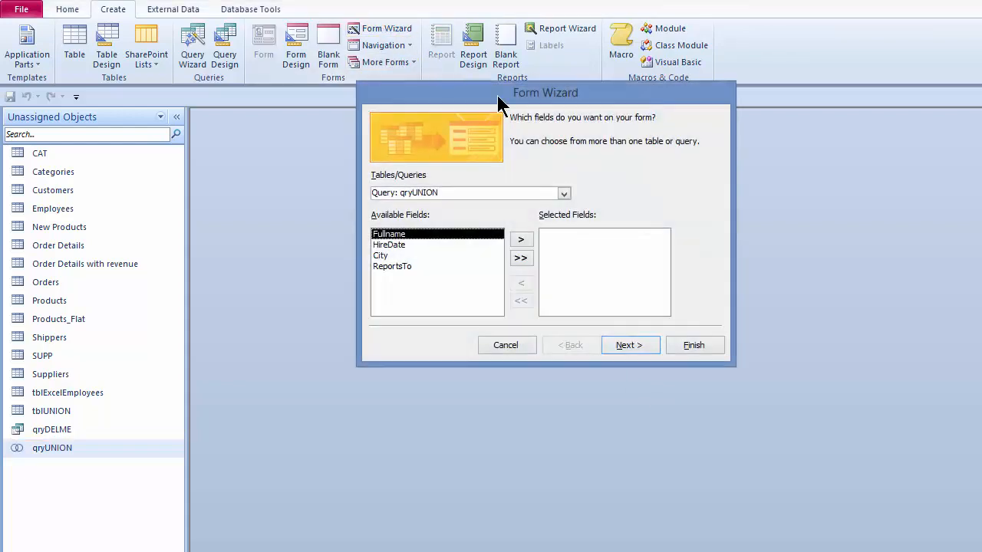
{"action": "left_click_drag", "start_coordinate": [499, 100], "coordinate": [484, 119]}
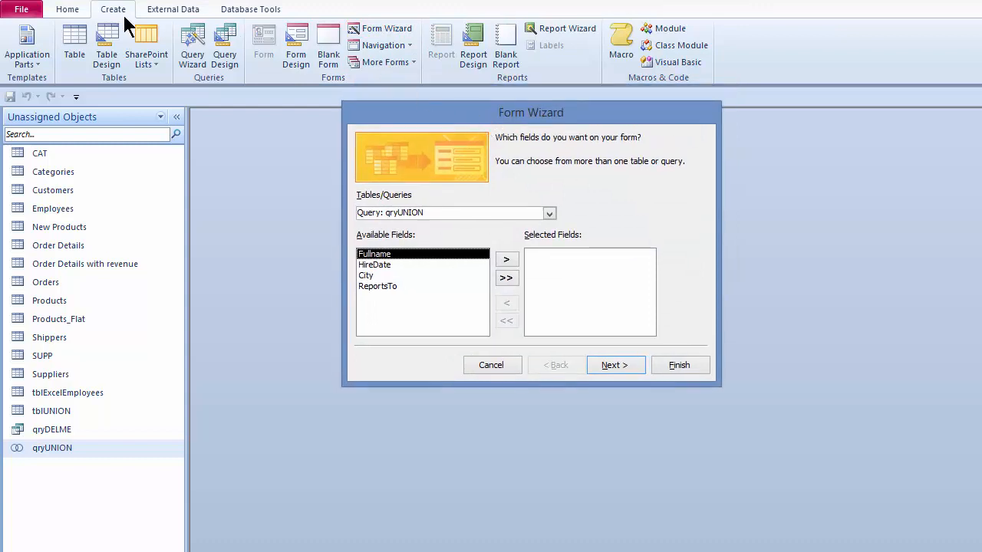
{"action": "left_click", "coordinate": [550, 213]}
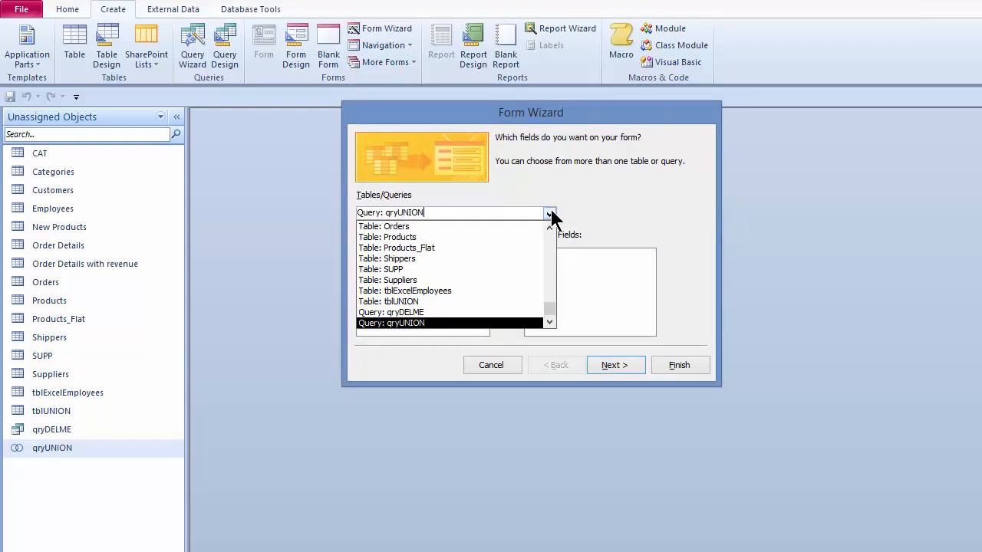
{"action": "left_click", "coordinate": [418, 237]}
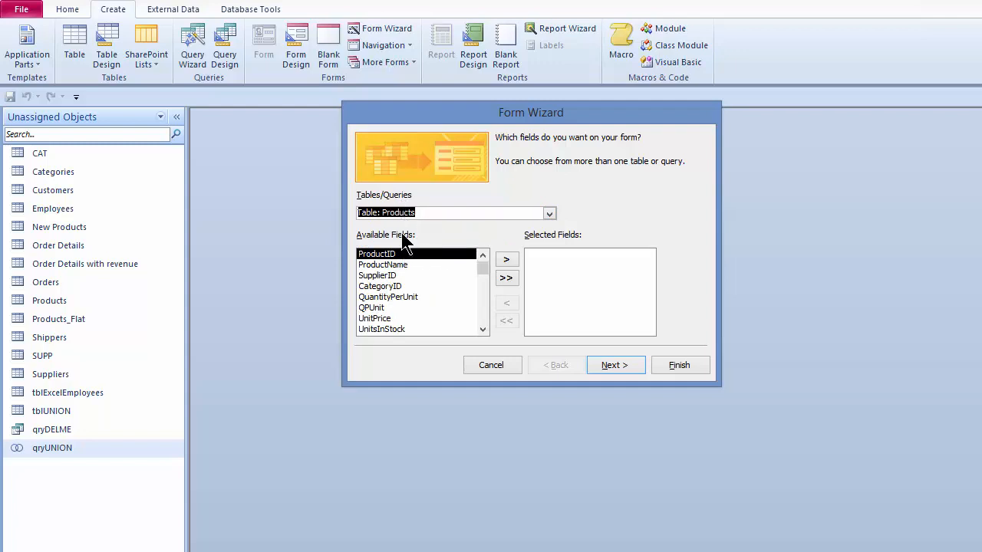
{"action": "left_click", "coordinate": [507, 278]}
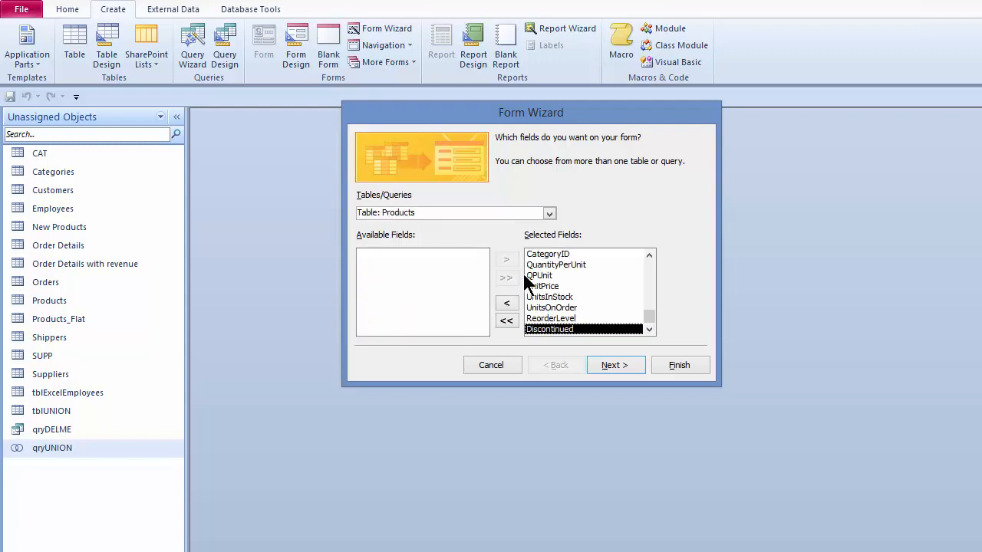
{"action": "left_click", "coordinate": [615, 366]}
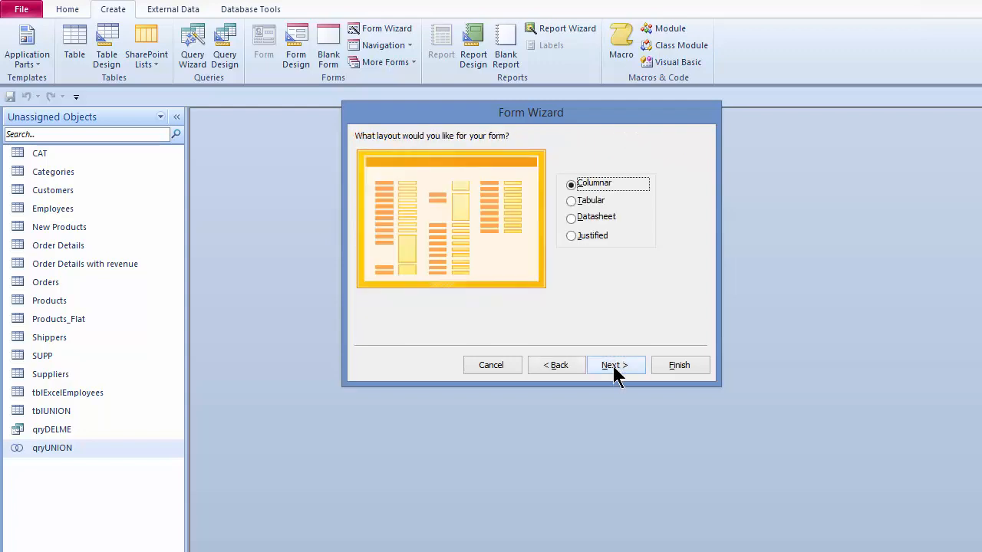
{"action": "left_click", "coordinate": [615, 366]}
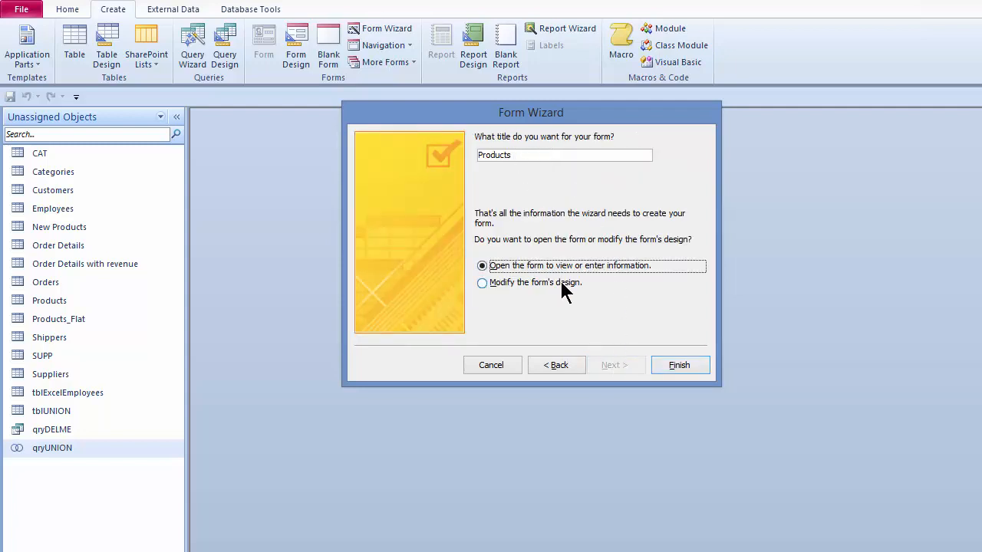
{"action": "left_click", "coordinate": [667, 367]}
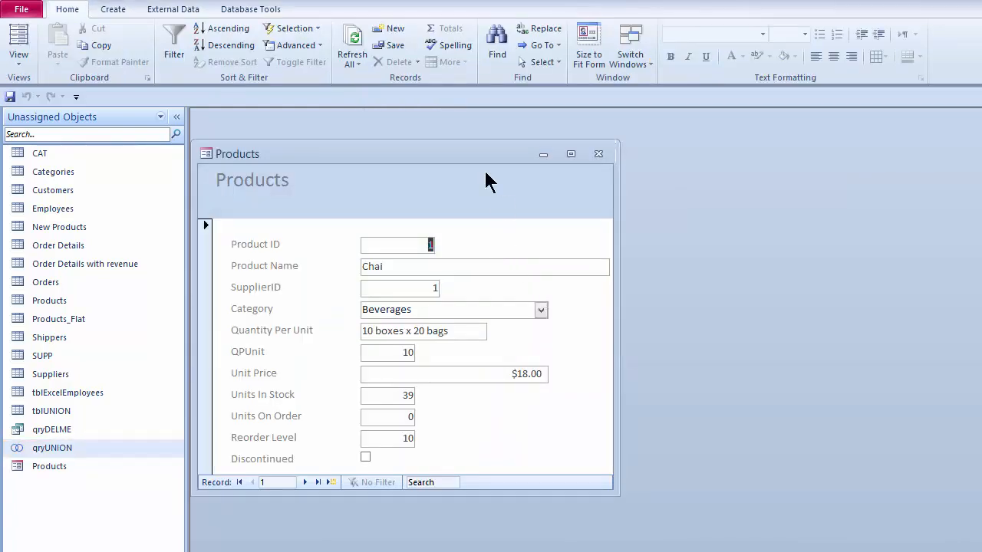
- Browse forward through several records in the Products form and return to the first record
{"action": "left_click_drag", "start_coordinate": [437, 148], "coordinate": [447, 139]}
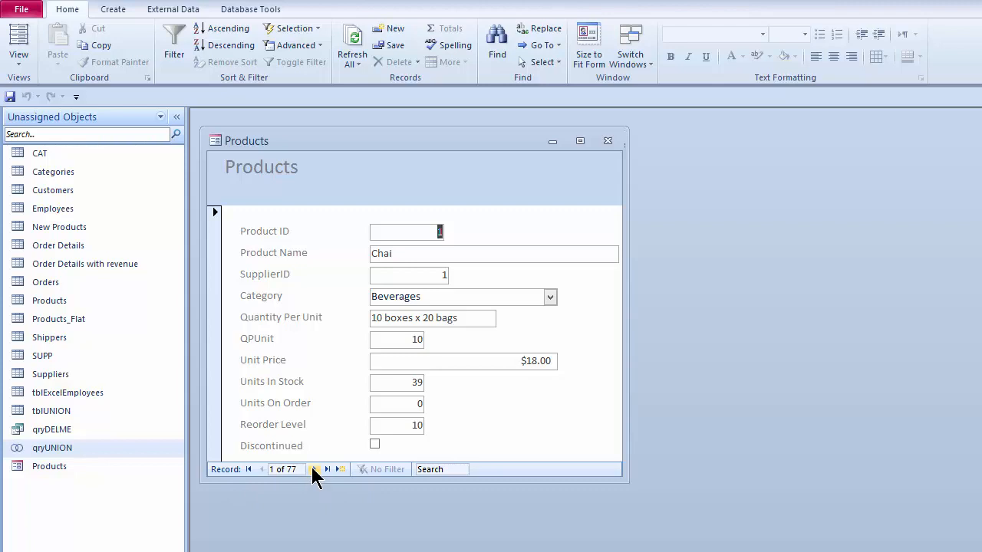
{"action": "left_click_drag", "start_coordinate": [314, 469], "coordinate": [314, 468]}
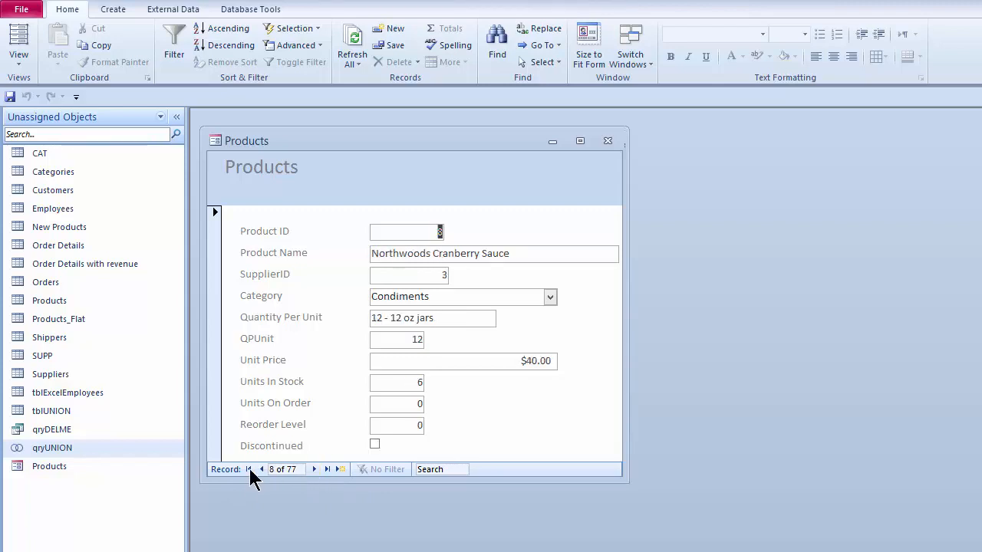
{"action": "left_click", "coordinate": [250, 470]}
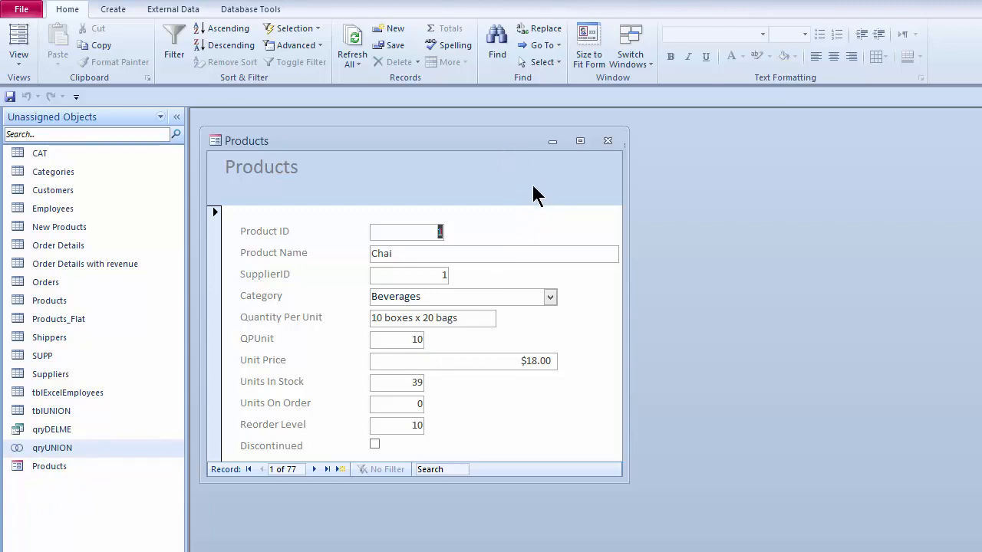
- Switch the Products form to Design View and display the property sheet for the whole form
{"action": "right_click", "coordinate": [321, 140]}
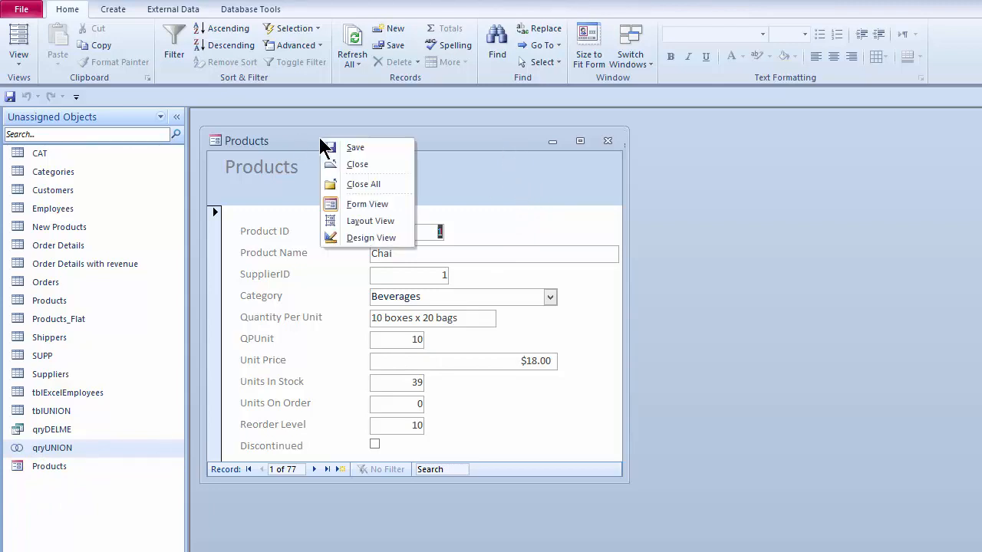
{"action": "left_click", "coordinate": [357, 238]}
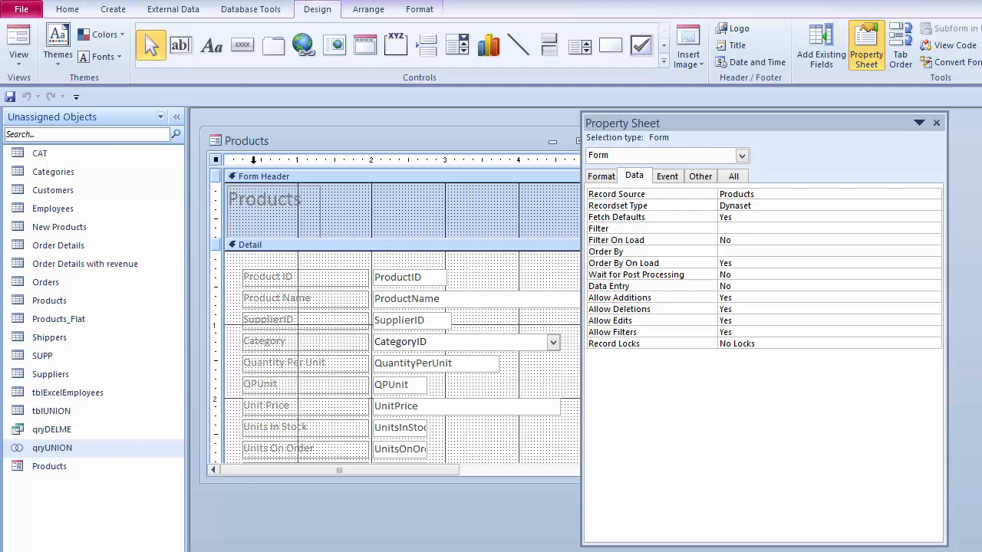
{"action": "left_click", "coordinate": [218, 158]}
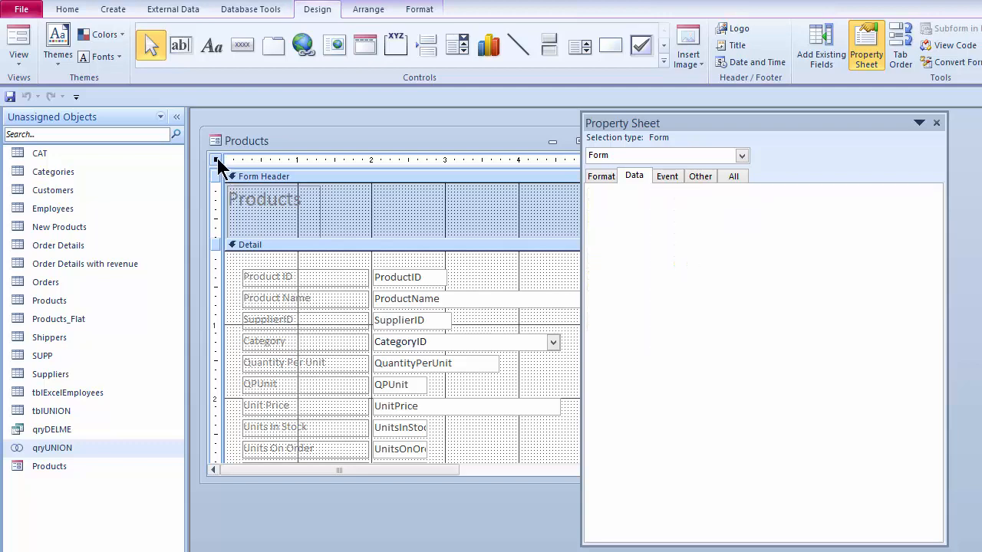
{"action": "left_click", "coordinate": [936, 123]}
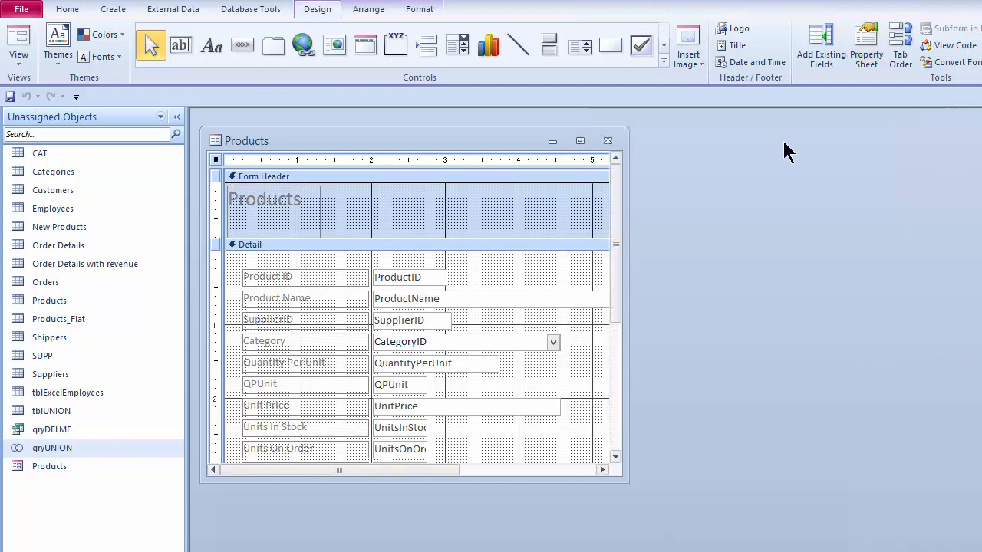
{"action": "double_click", "coordinate": [217, 160]}
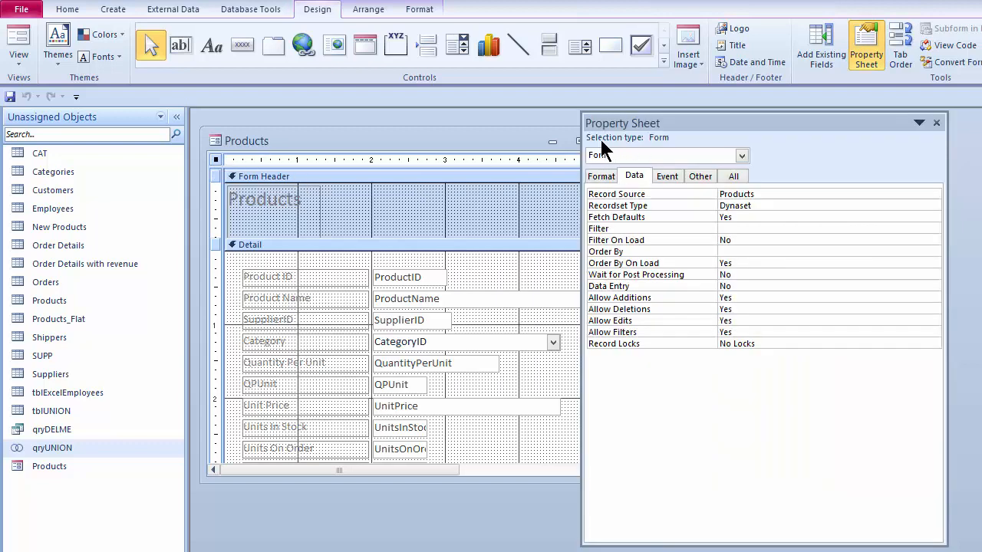
- Set the form's Filter to productname = "chai" with Filter On Load set to Yes, and close the form with its changes saved
{"action": "left_click", "coordinate": [734, 176]}
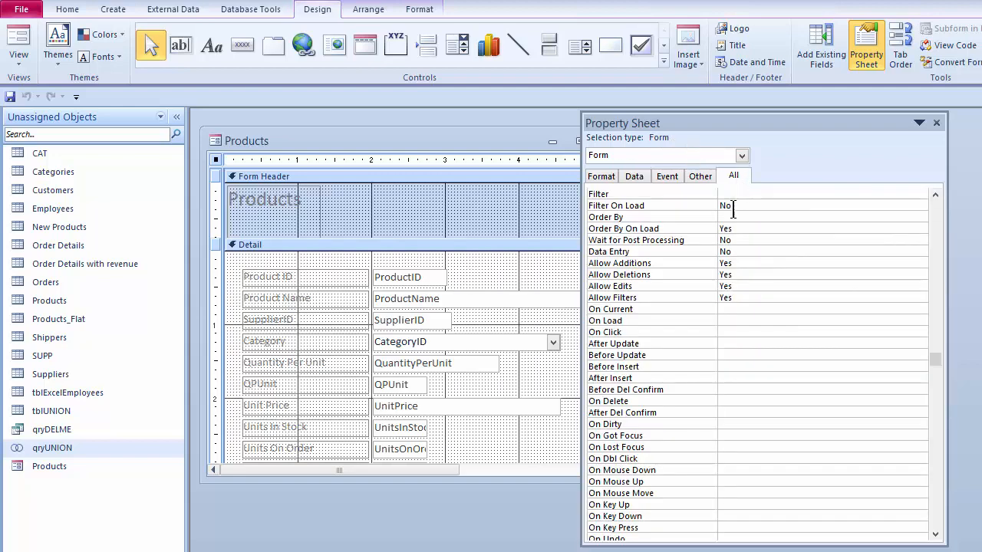
{"action": "left_click", "coordinate": [636, 178]}
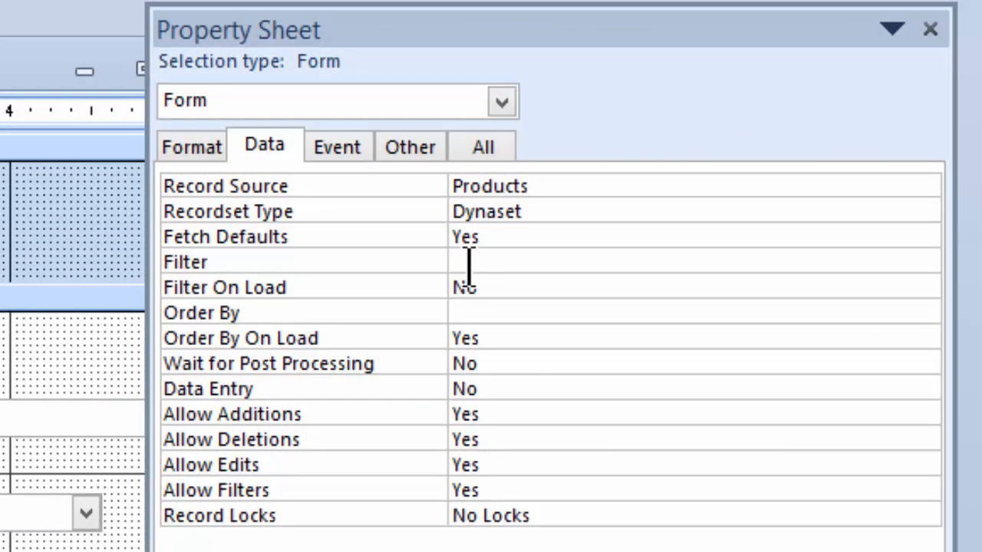
{"action": "left_click", "coordinate": [469, 267]}
{"action": "type", "text": "productname = \"chai\""}
{"action": "key", "text": "Return"}
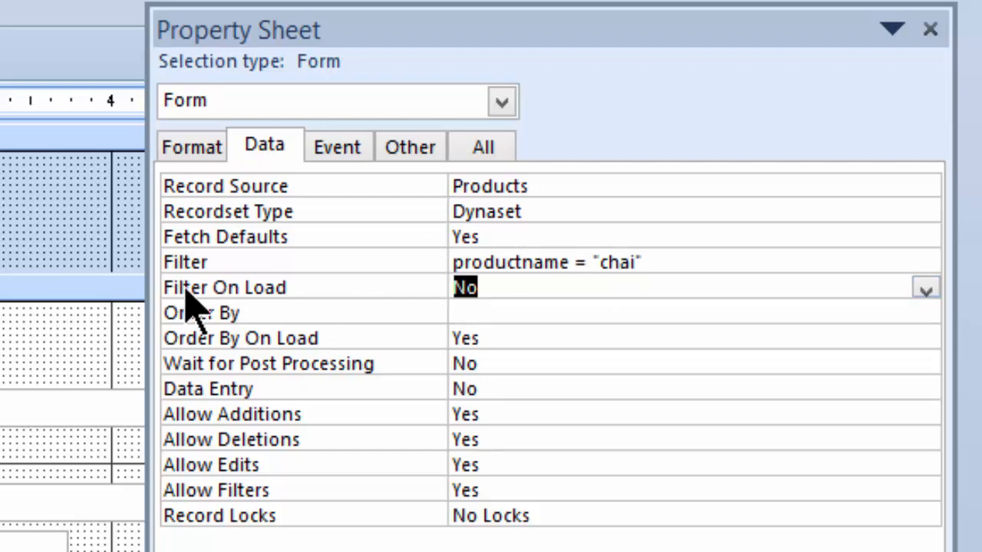
{"action": "double_click", "coordinate": [468, 289]}
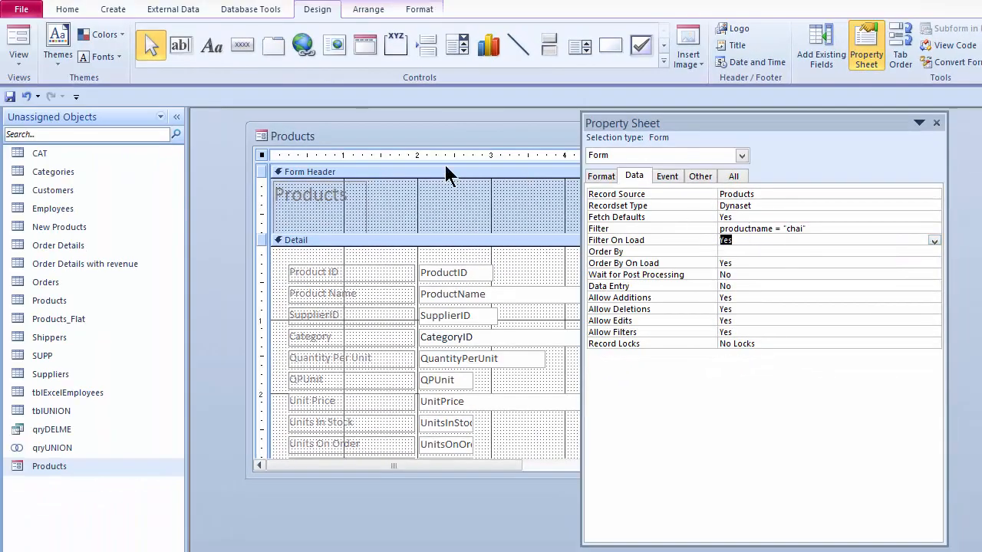
{"action": "double_click", "coordinate": [262, 137]}
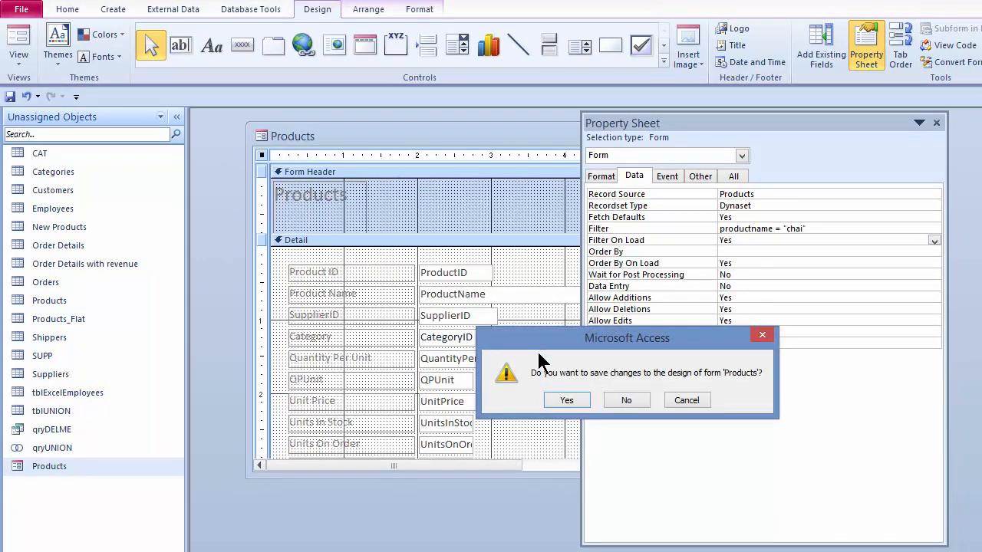
{"action": "left_click", "coordinate": [566, 400]}
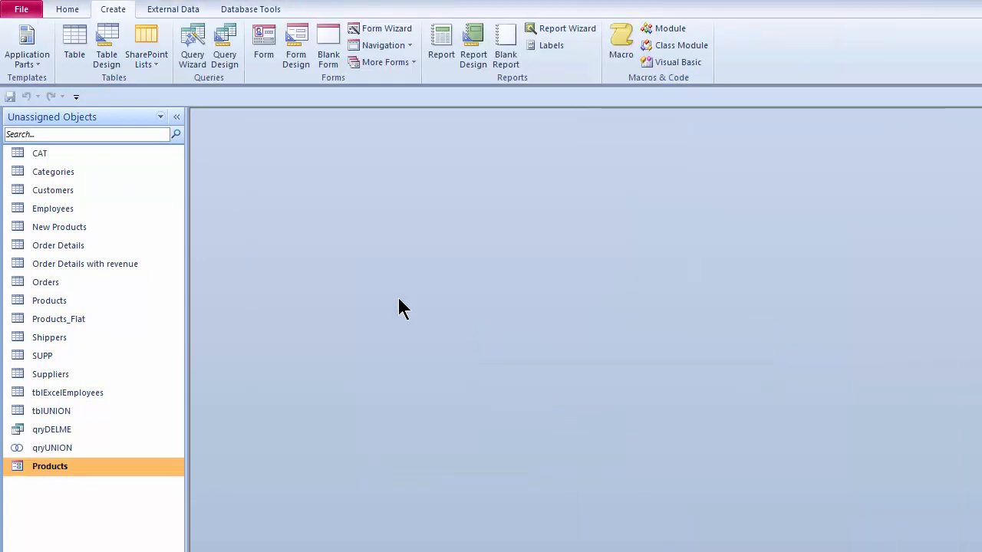
- Reopen the Products form and turn off its filter to show all records
{"action": "double_click", "coordinate": [75, 466]}
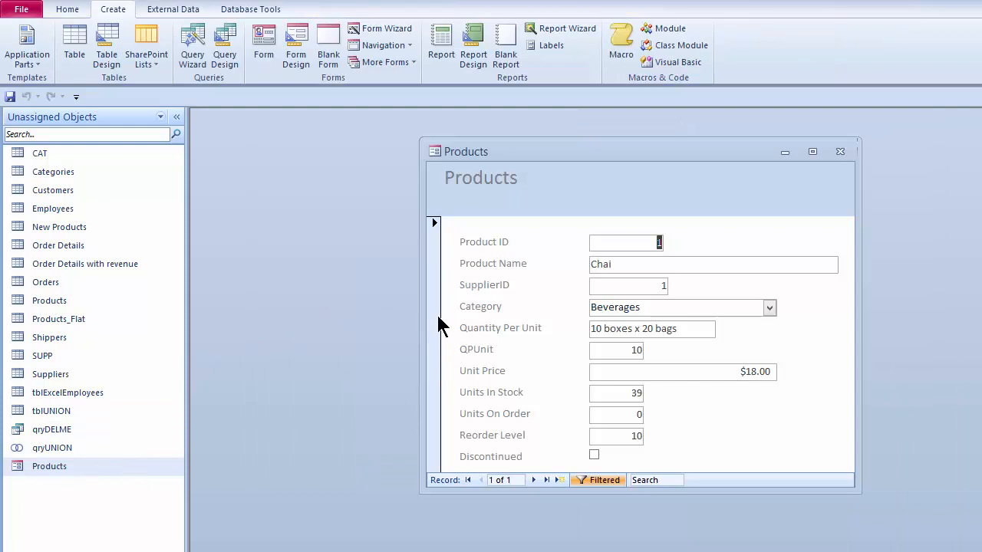
{"action": "left_click_drag", "start_coordinate": [568, 152], "coordinate": [416, 149]}
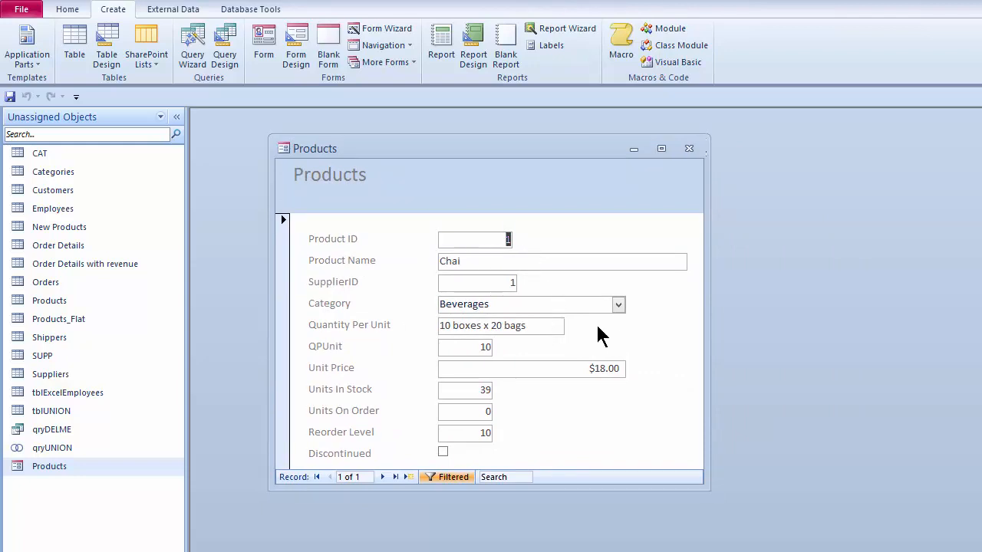
{"action": "left_click", "coordinate": [447, 478]}
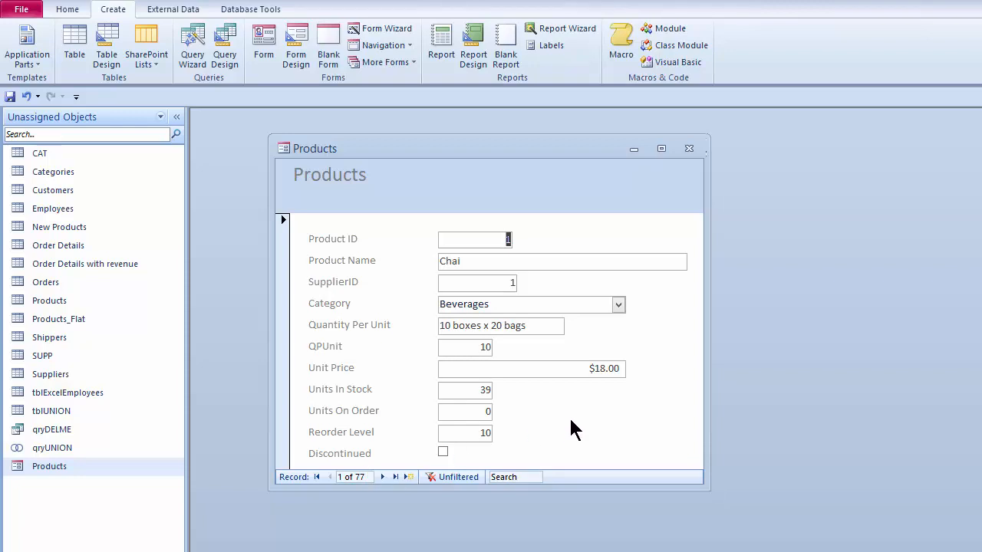
- Return the Products form to Design View and move the property sheet clear of the form
{"action": "right_click", "coordinate": [410, 153]}
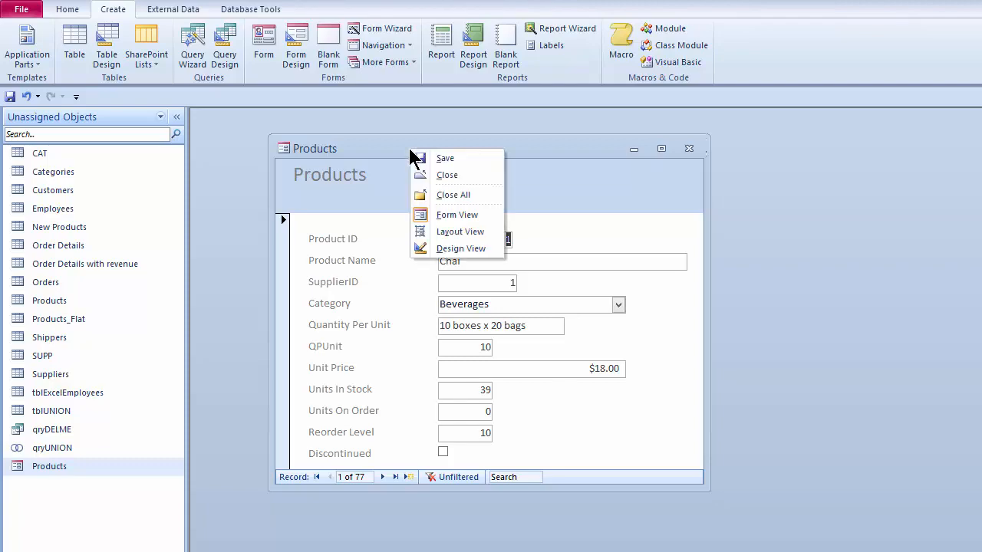
{"action": "left_click", "coordinate": [444, 247]}
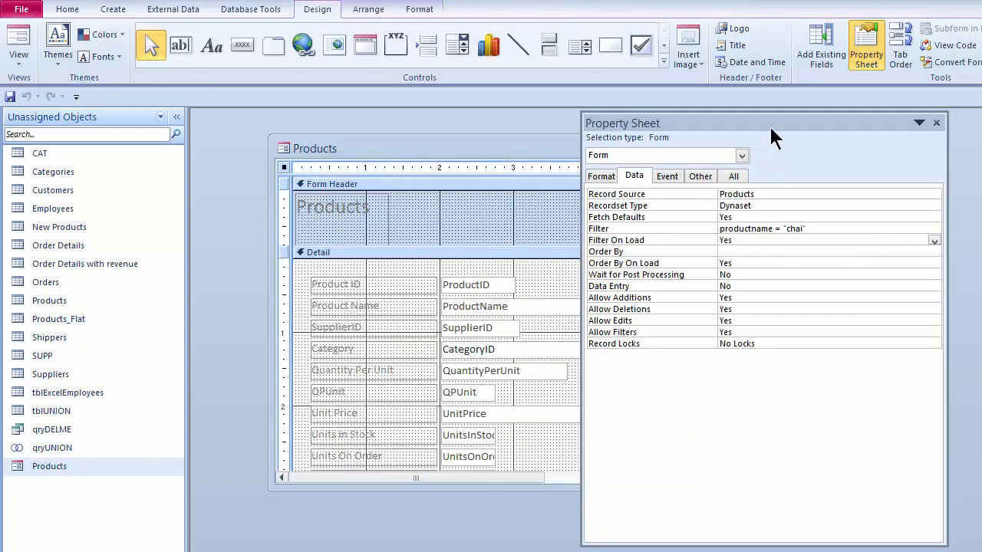
{"action": "left_click_drag", "start_coordinate": [769, 124], "coordinate": [836, 123]}
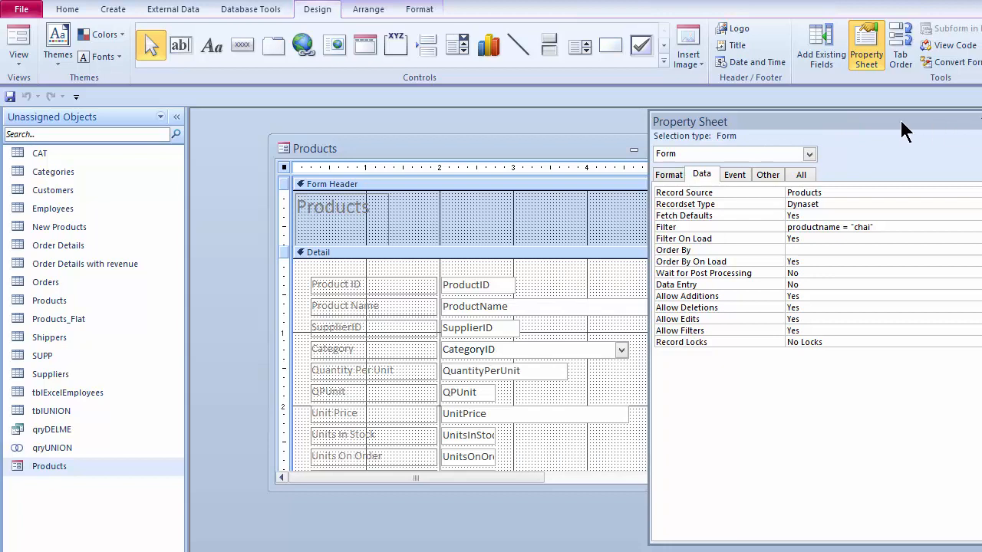
{"action": "left_click_drag", "start_coordinate": [754, 131], "coordinate": [924, 121]}
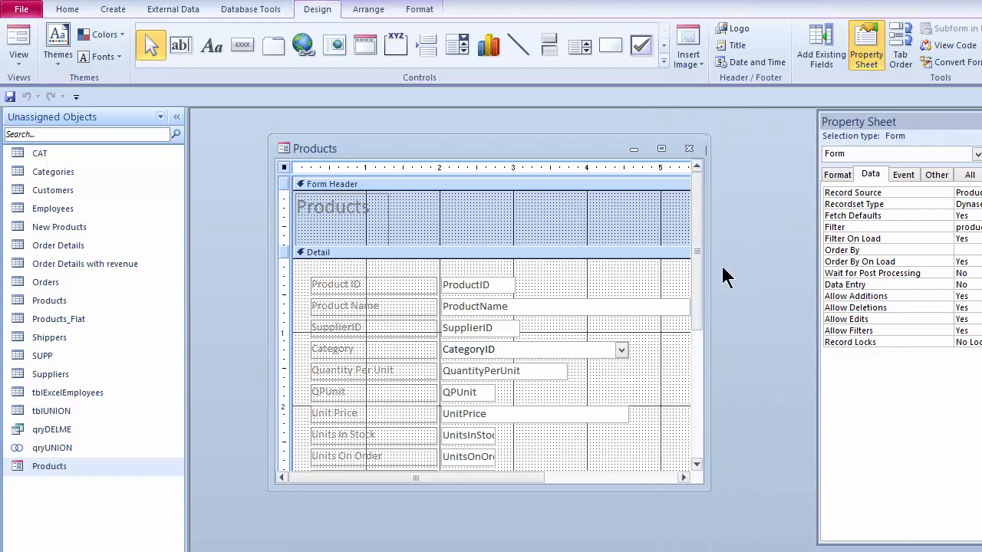
- Add a command button beside the UnitsInStock field using the Form Operations action Apply Form Filter, with the text Apply Filter
{"action": "left_click", "coordinate": [241, 47]}
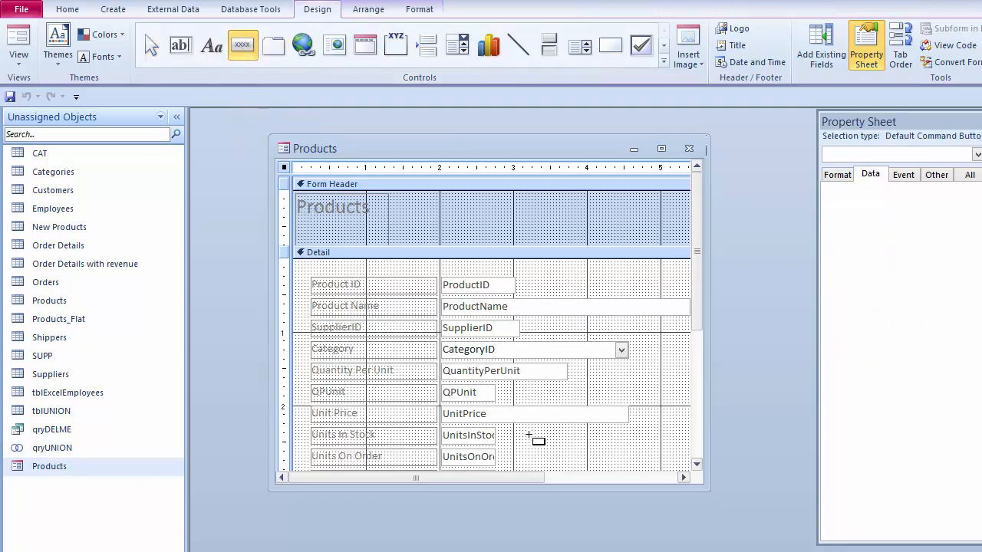
{"action": "left_click", "coordinate": [557, 436]}
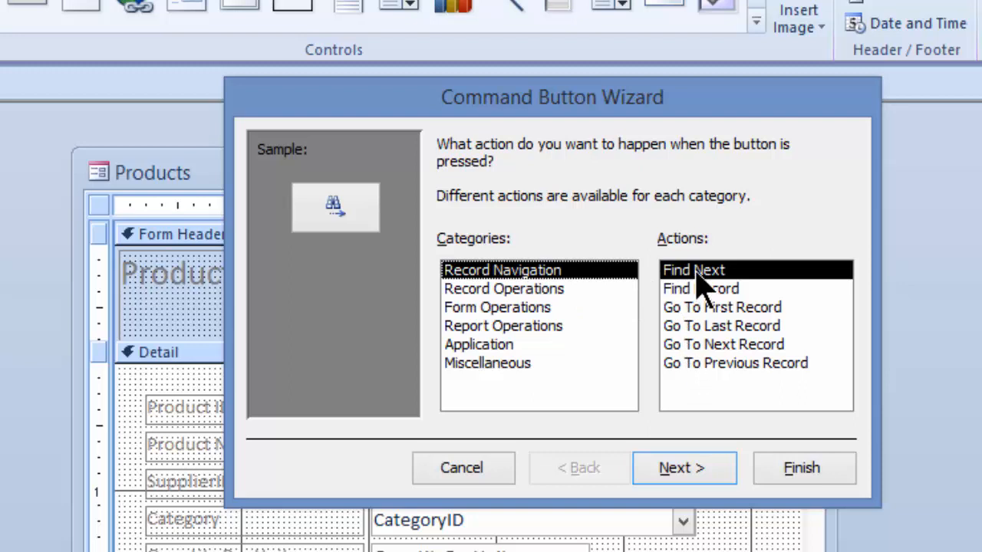
{"action": "left_click", "coordinate": [537, 290]}
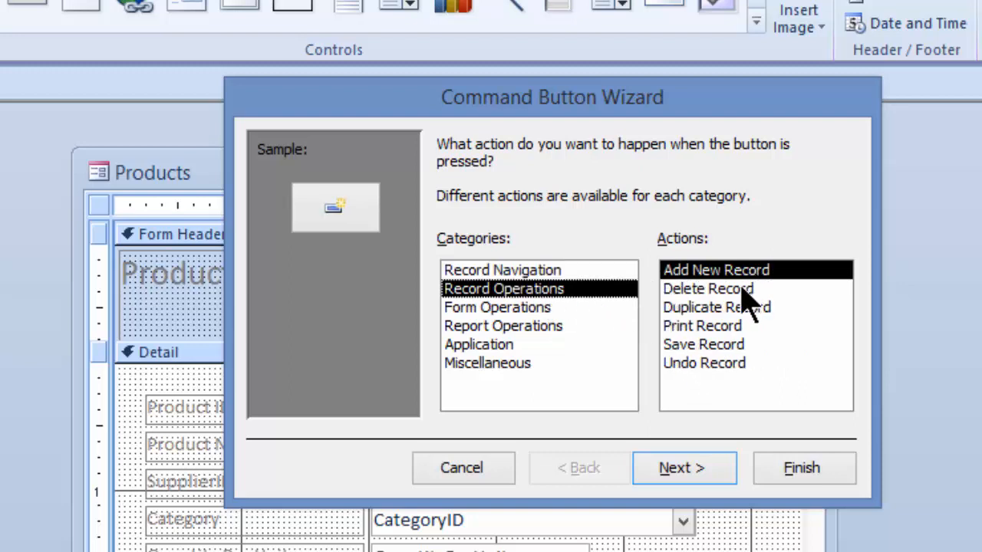
{"action": "left_click", "coordinate": [508, 310]}
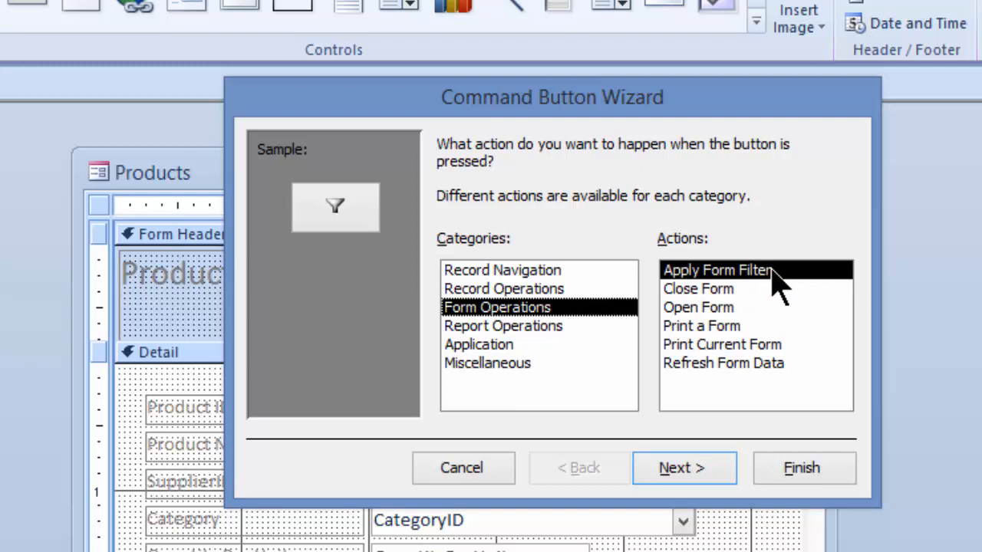
{"action": "left_click", "coordinate": [694, 471]}
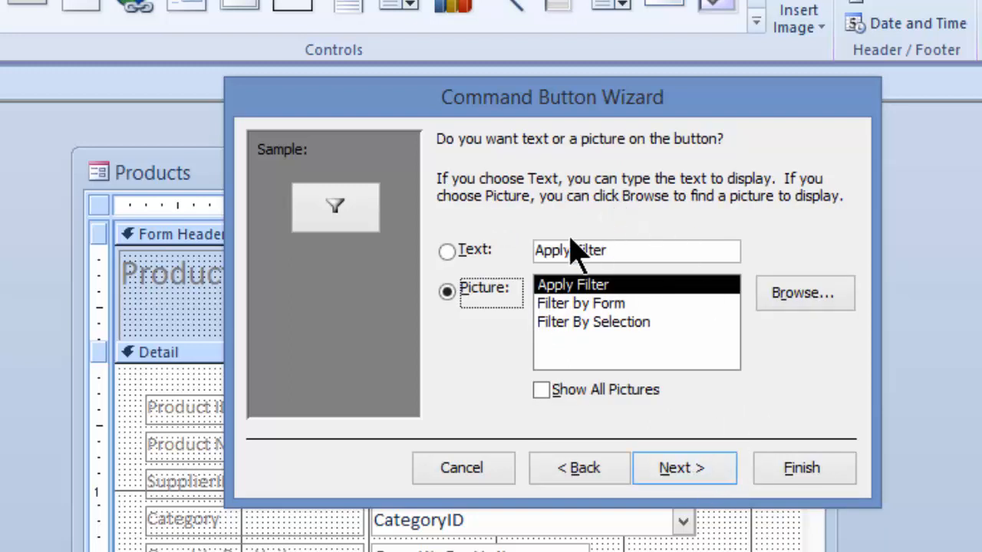
{"action": "left_click", "coordinate": [448, 253]}
{"action": "left_click", "coordinate": [683, 469]}
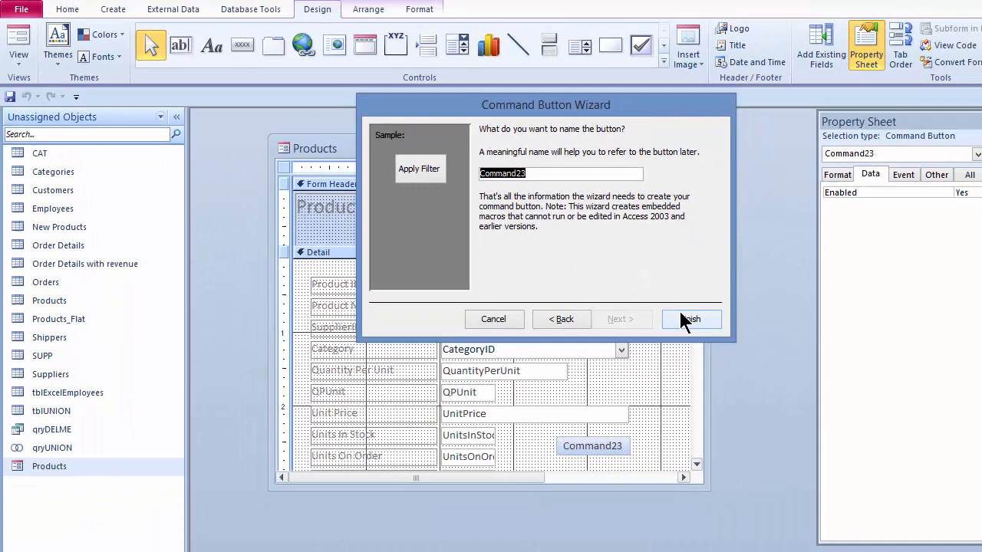
{"action": "left_click", "coordinate": [688, 319]}
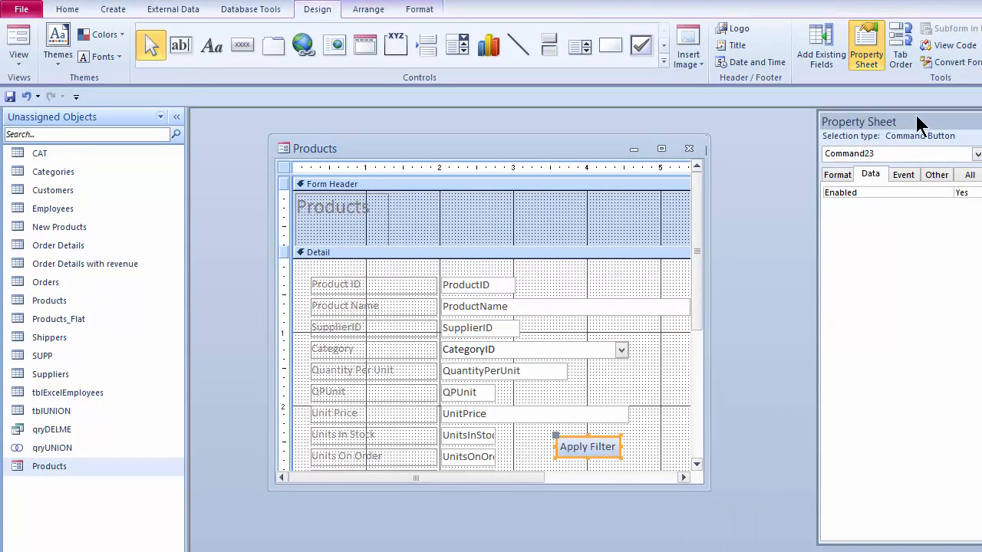
- Set the whole form's Filter On Load to No and close the Products form with its changes saved
{"action": "left_click_drag", "start_coordinate": [912, 122], "coordinate": [671, 123]}
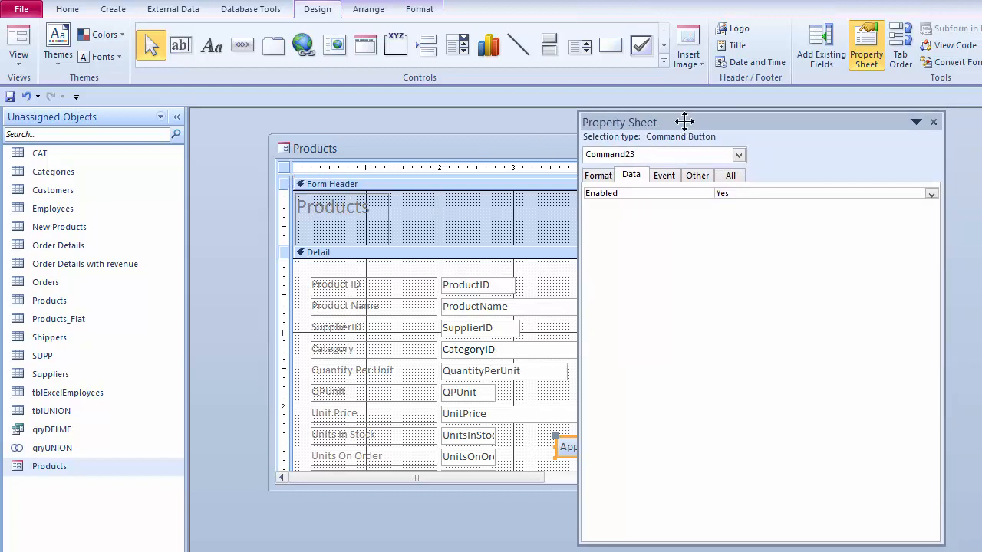
{"action": "left_click_drag", "start_coordinate": [684, 121], "coordinate": [680, 121]}
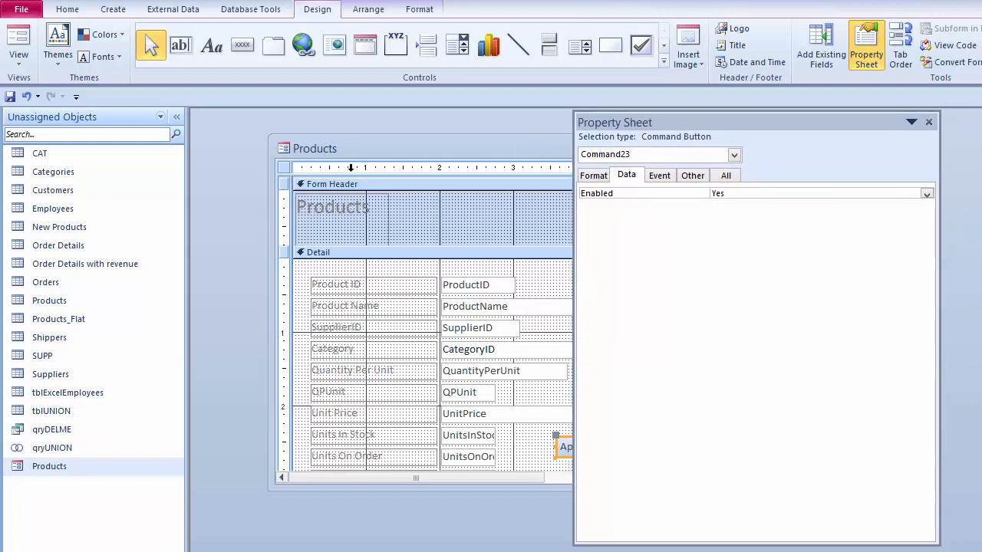
{"action": "left_click", "coordinate": [286, 171]}
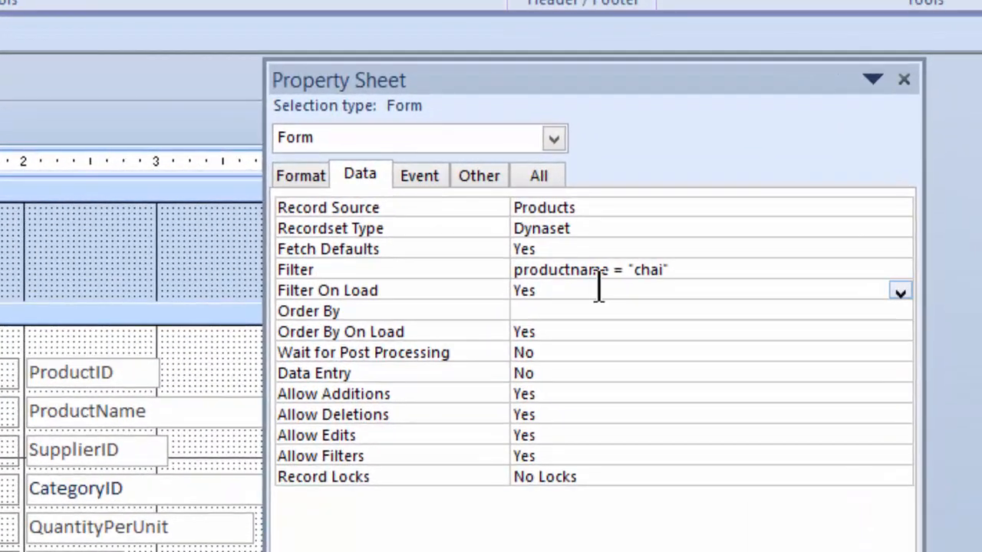
{"action": "double_click", "coordinate": [525, 290]}
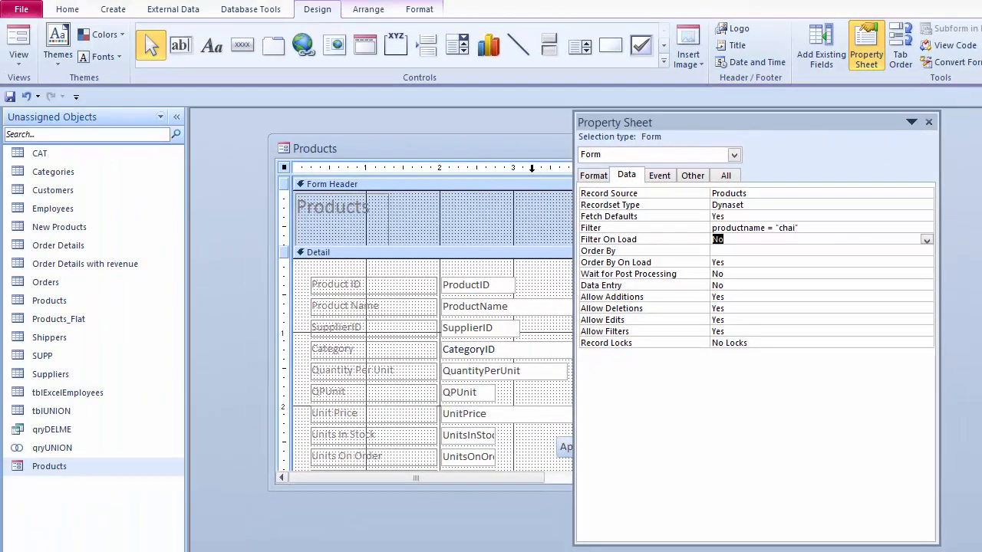
{"action": "double_click", "coordinate": [284, 148]}
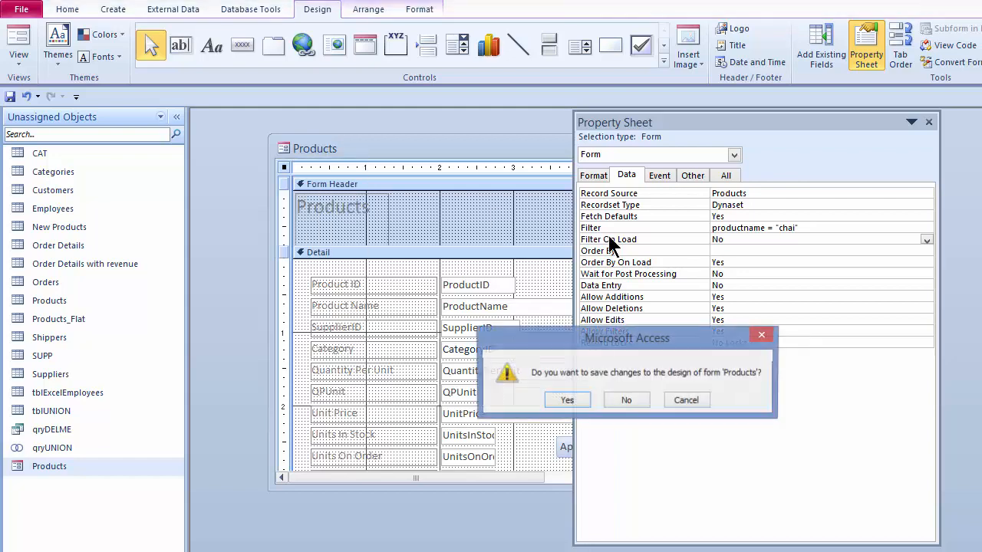
{"action": "left_click", "coordinate": [569, 400]}
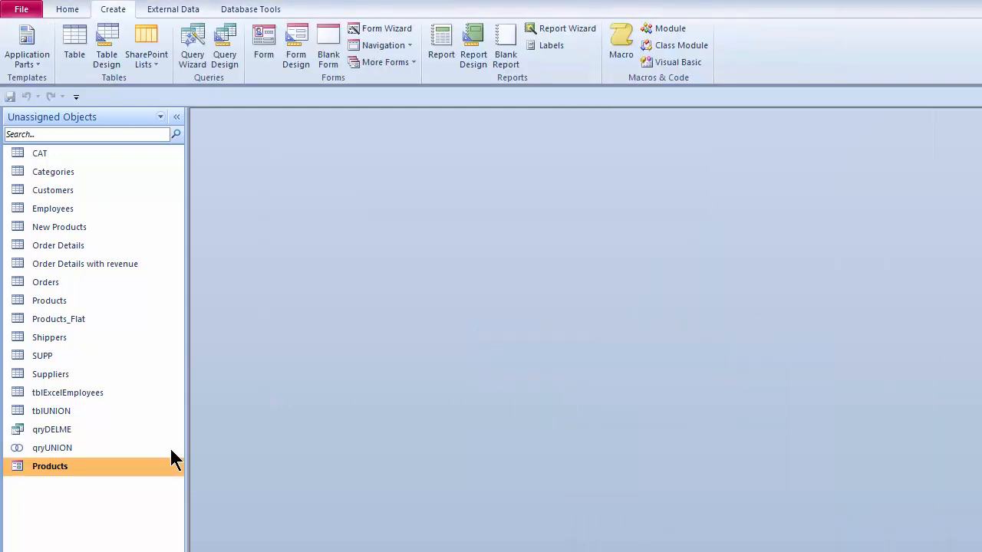
- Reopen the Products form and test the Apply Filter button, clearing the filter and browsing a few records before applying it again
{"action": "double_click", "coordinate": [44, 467]}
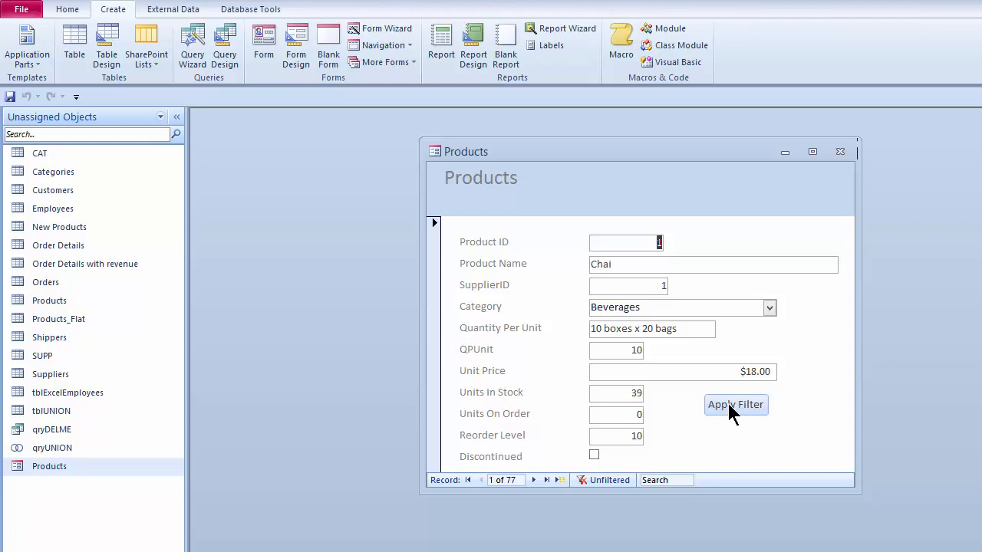
{"action": "left_click", "coordinate": [733, 411]}
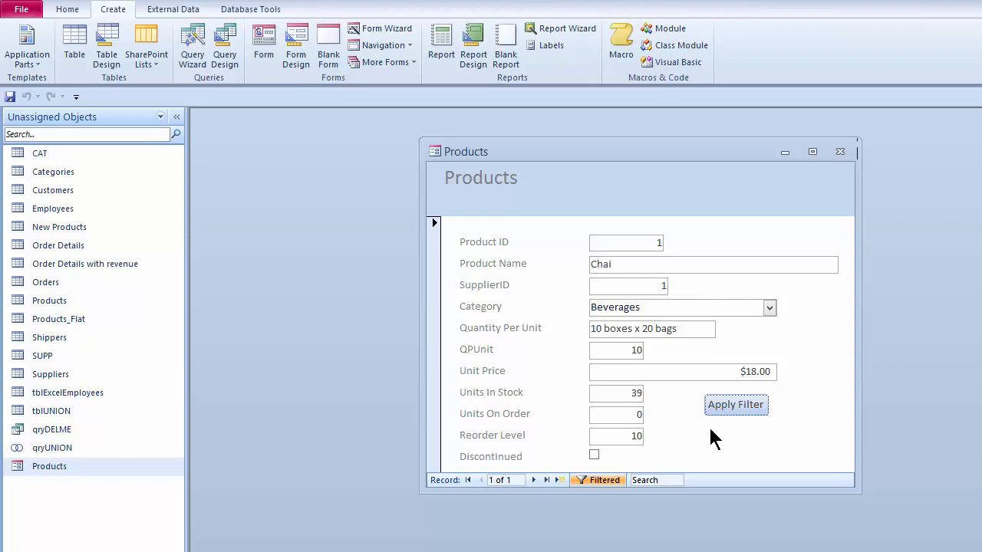
{"action": "left_click", "coordinate": [598, 482]}
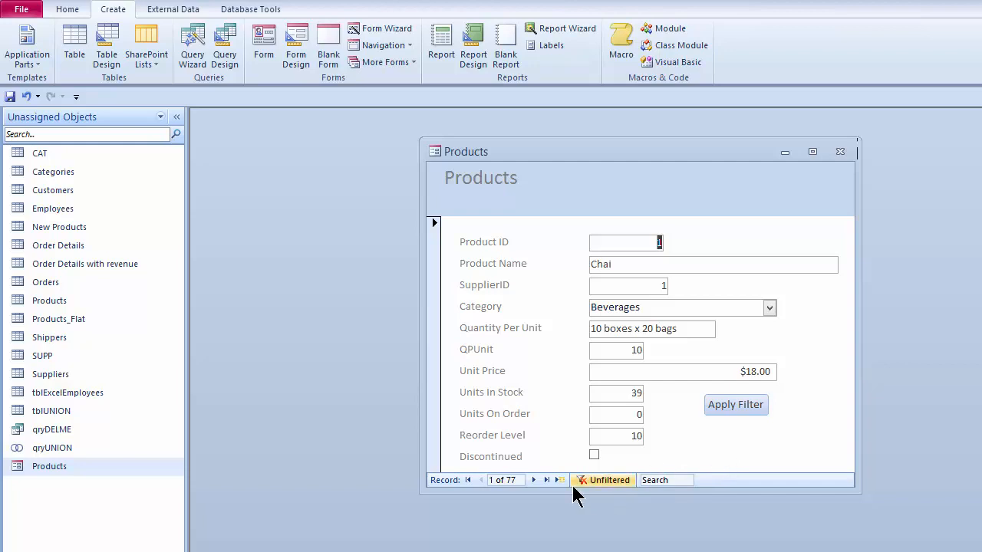
{"action": "left_click", "coordinate": [535, 480]}
{"action": "left_click", "coordinate": [534, 481]}
{"action": "left_click", "coordinate": [534, 480]}
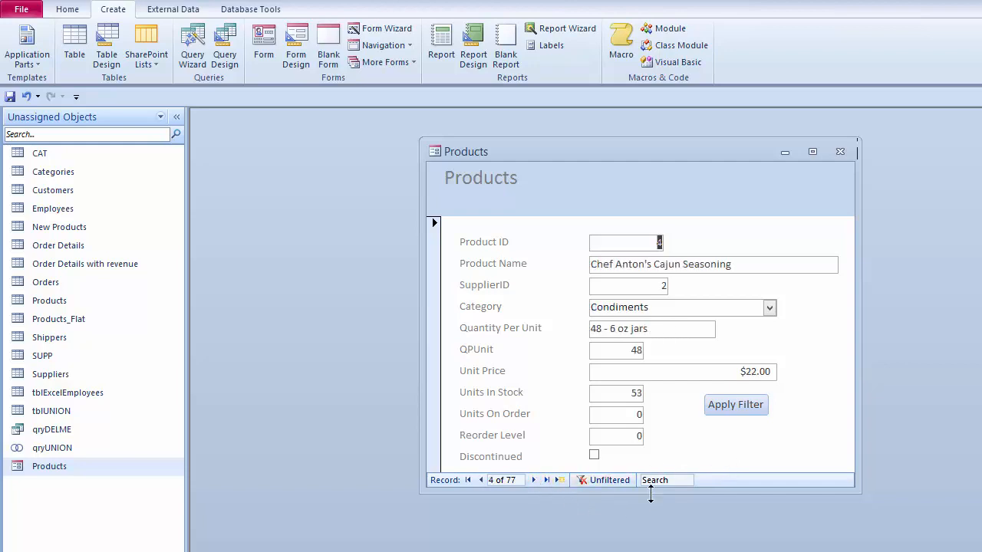
{"action": "left_click", "coordinate": [730, 408]}
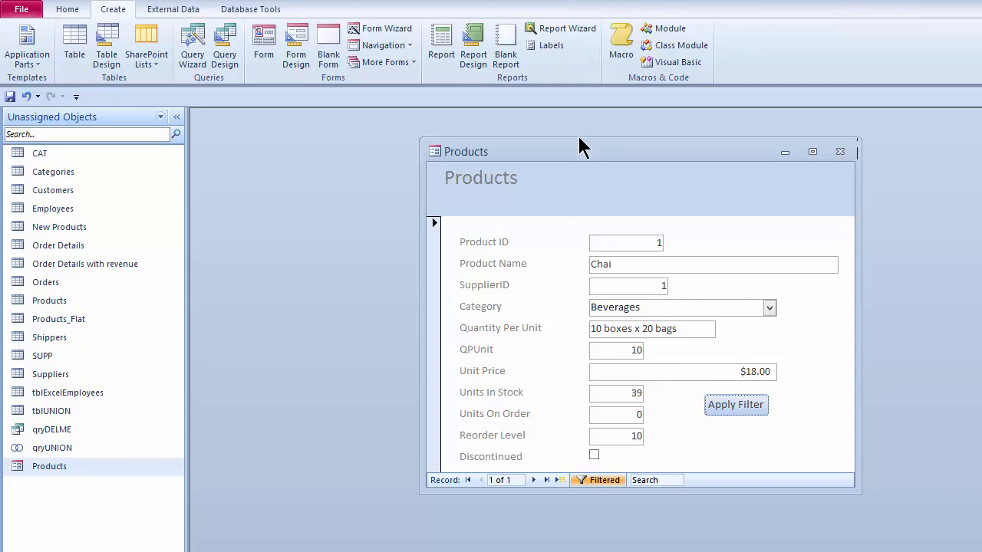
- In Design View, set the form's Filter to productname = [enter product name] and close the form with its changes saved
{"action": "left_click_drag", "start_coordinate": [579, 147], "coordinate": [398, 143]}
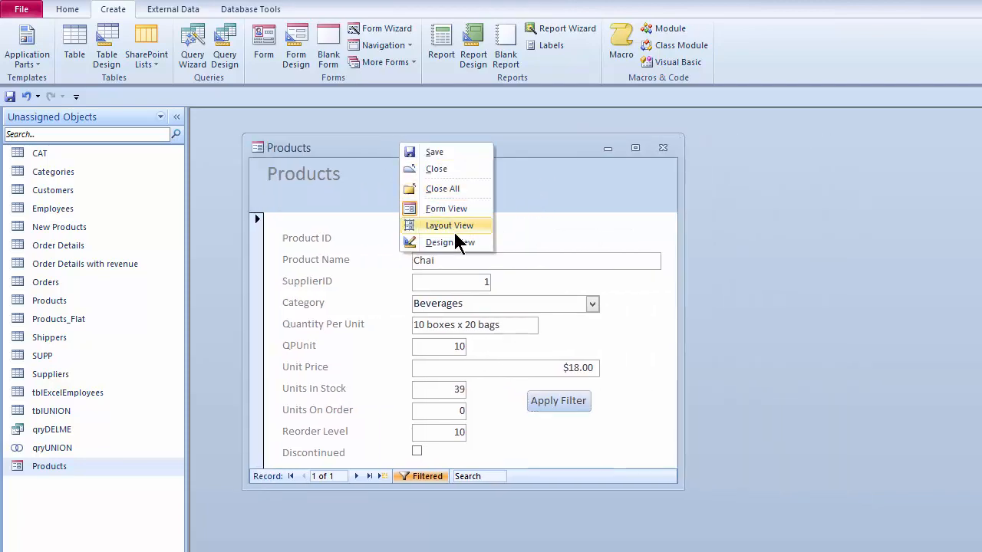
{"action": "left_click", "coordinate": [448, 241]}
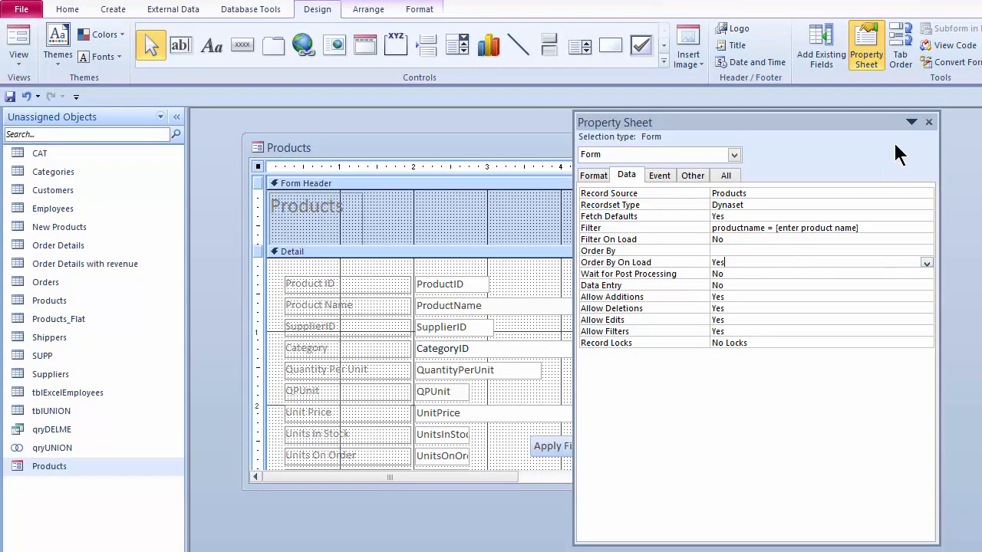
{"action": "double_click", "coordinate": [258, 147]}
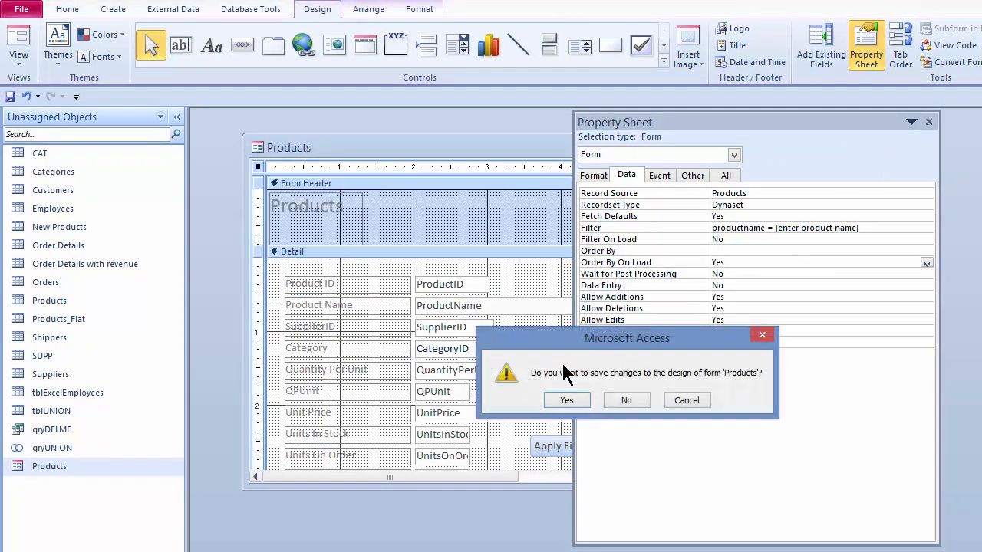
{"action": "left_click", "coordinate": [558, 402]}
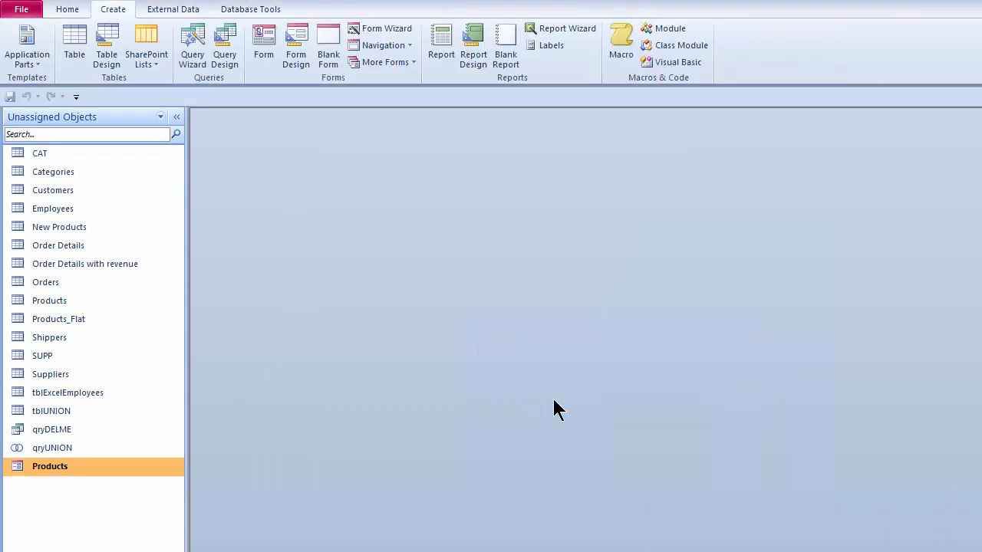
- Reopen the Products form, test the Apply Filter button with the product name chang, and turn the filter off
{"action": "double_click", "coordinate": [62, 466]}
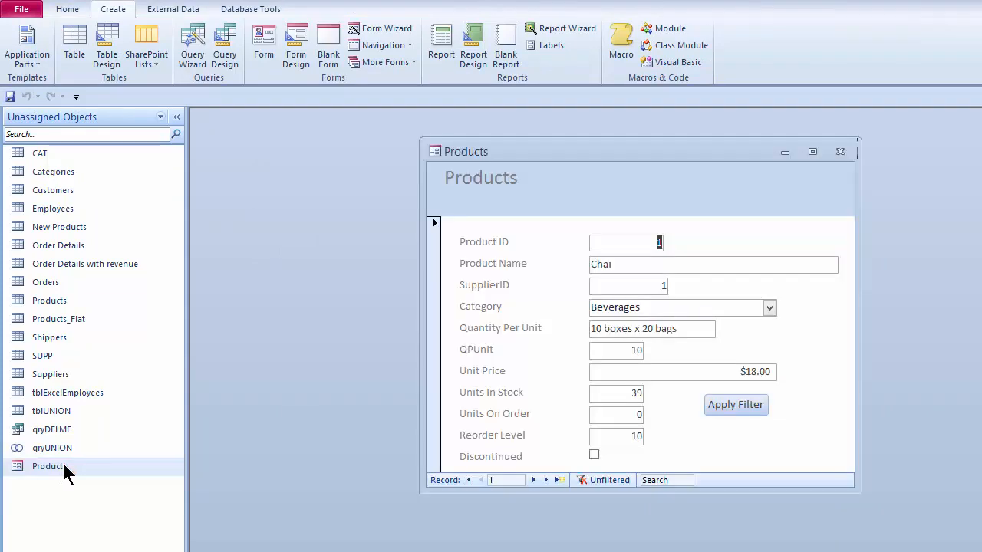
{"action": "left_click", "coordinate": [729, 407]}
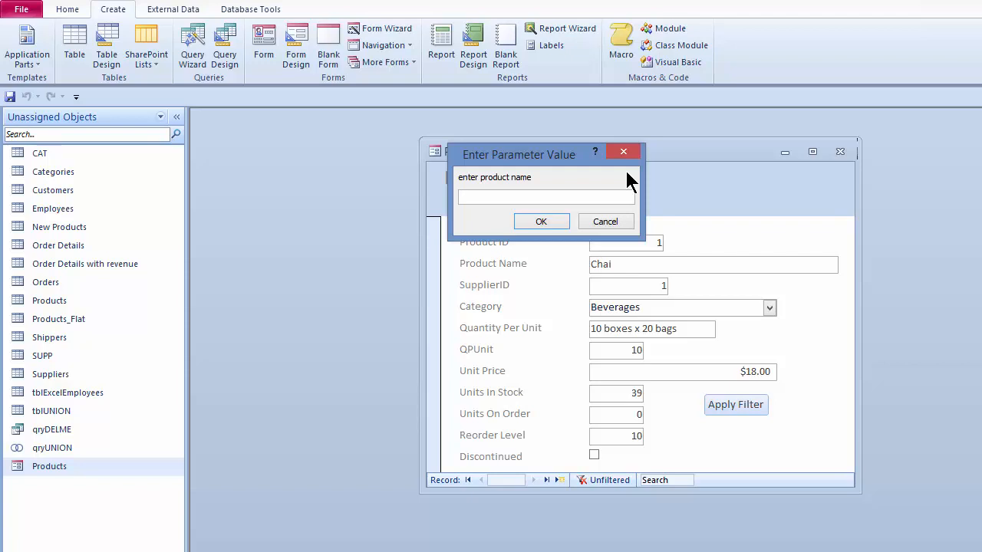
{"action": "type", "text": "chang"}
{"action": "left_click", "coordinate": [540, 223]}
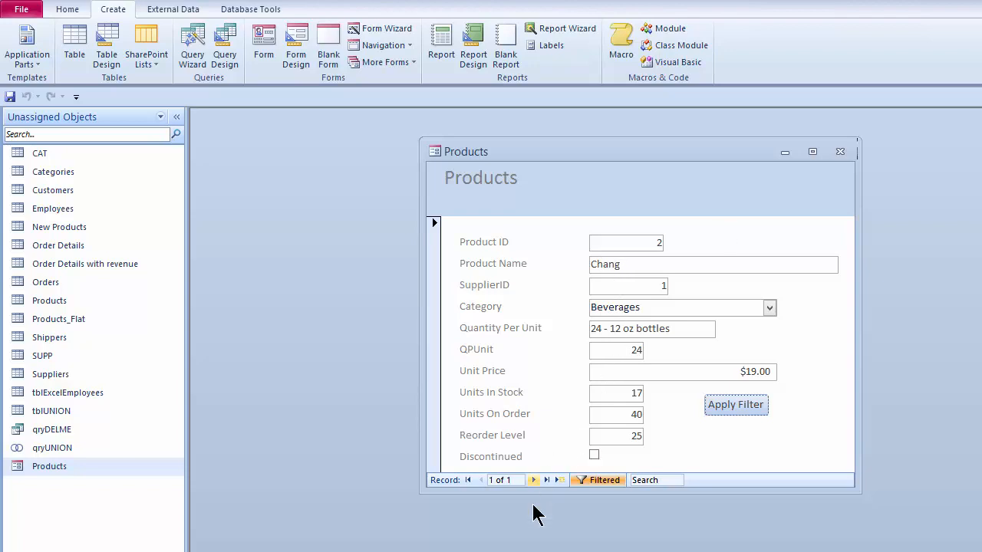
{"action": "left_click", "coordinate": [601, 481]}
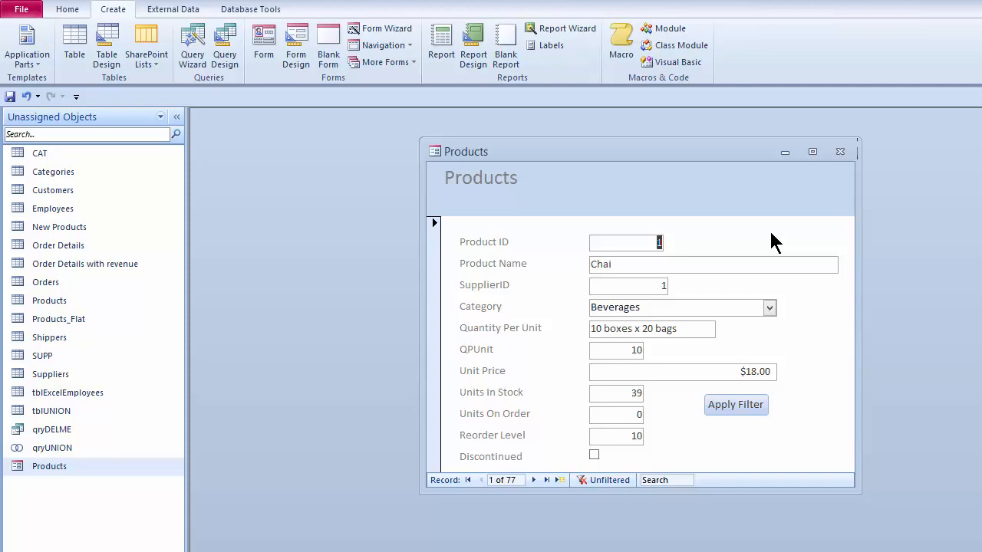
- Return the Products form to Design View and replace the equals sign in its Filter property with like
{"action": "right_click", "coordinate": [593, 153]}
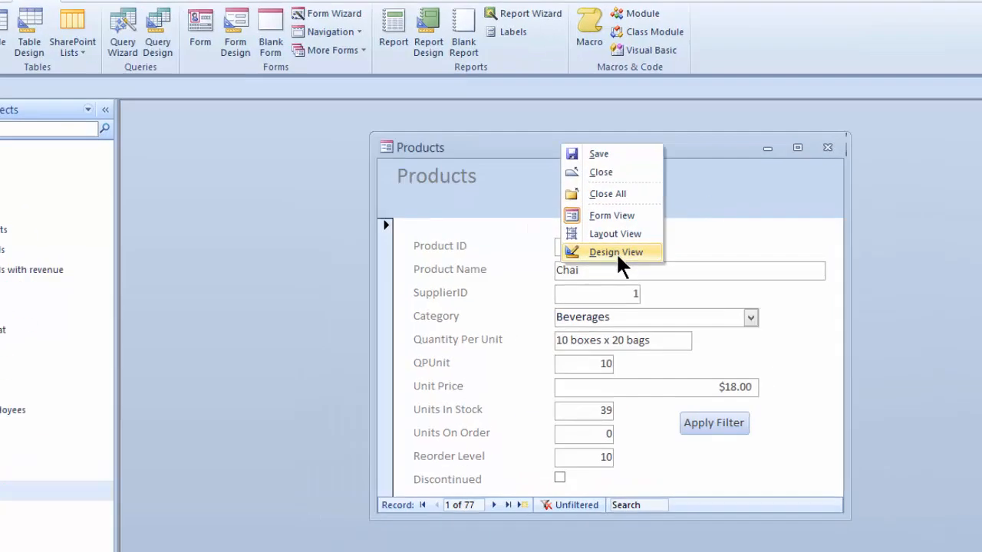
{"action": "left_click", "coordinate": [595, 253]}
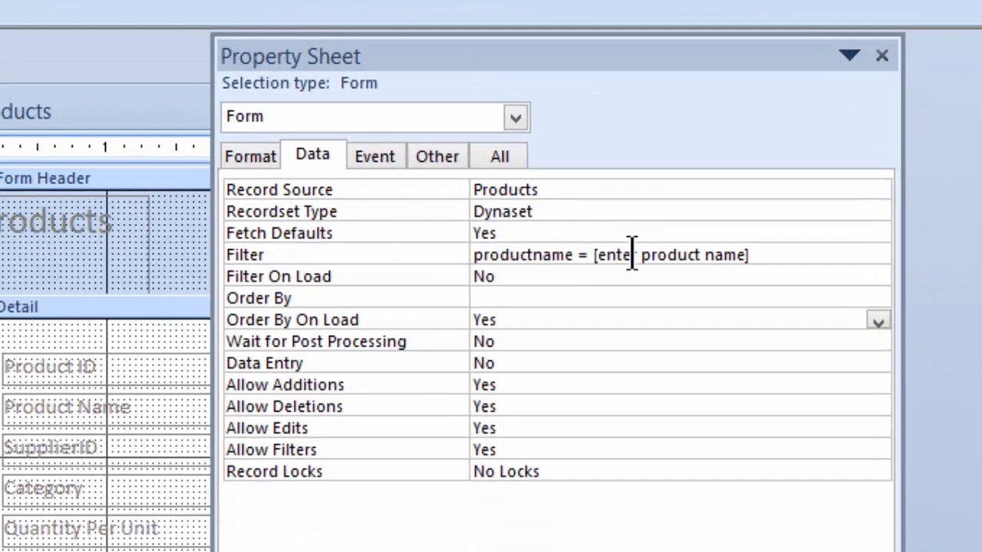
{"action": "left_click", "coordinate": [585, 255]}
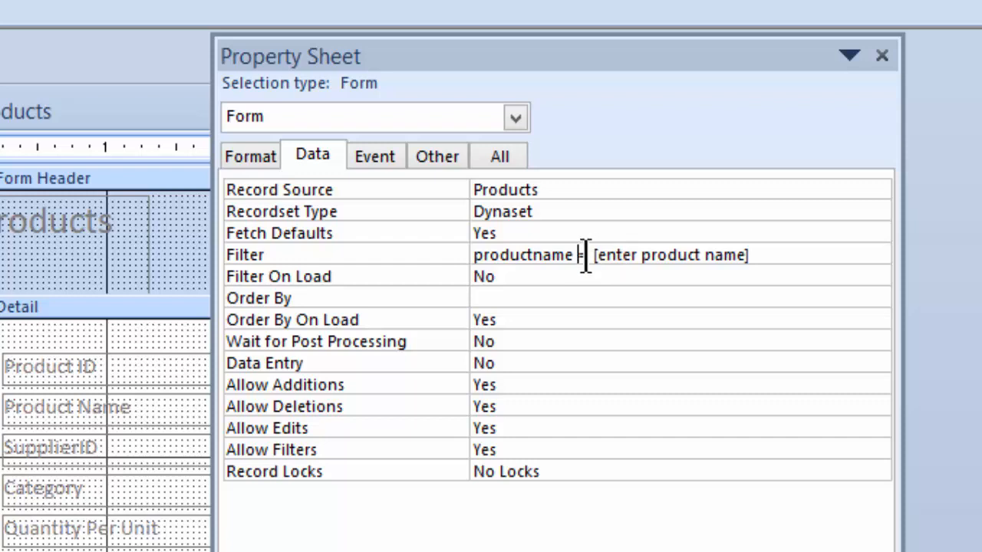
{"action": "key", "text": "Delete"}
{"action": "key", "text": "Delete"}
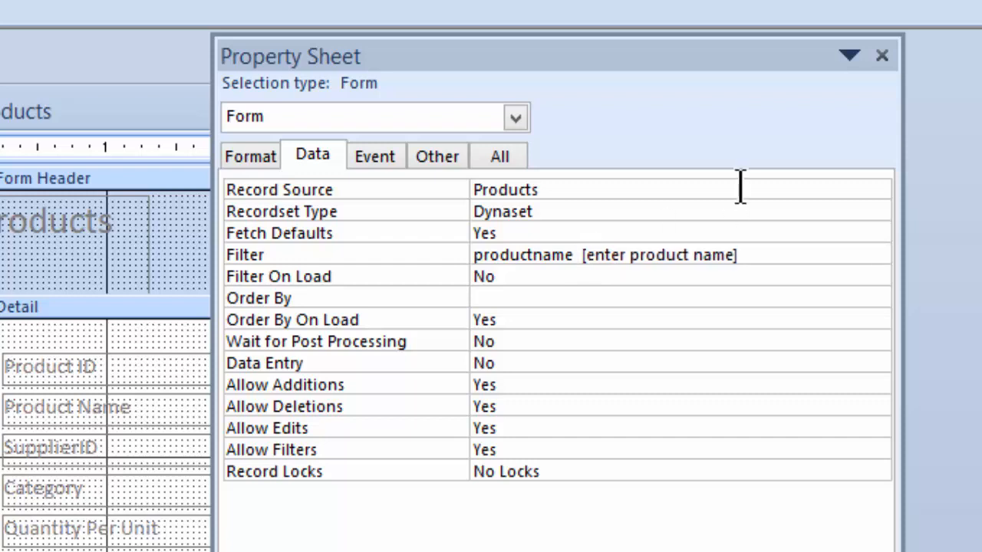
{"action": "type", "text": "lie"}
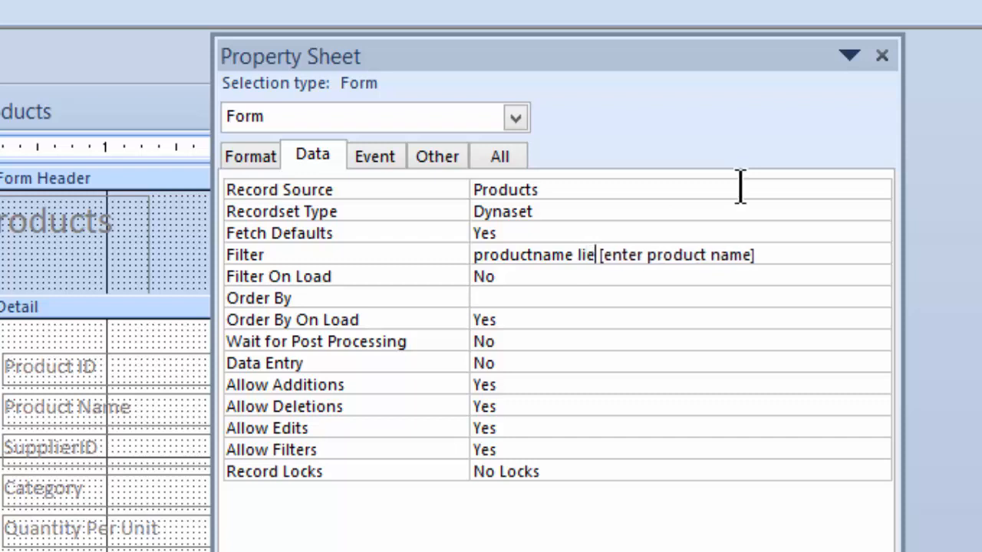
{"action": "key", "text": "BackSpace"}
{"action": "type", "text": "ke"}
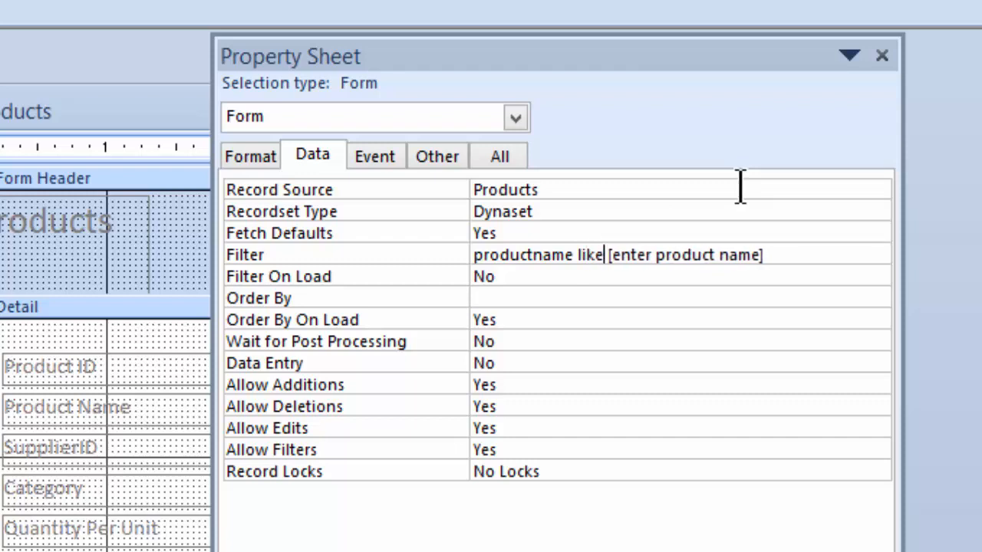
- Append &"*" to the end of the Filter expression and close the Products form with its changes saved
{"action": "left_click", "coordinate": [799, 252]}
{"action": "type", "text": "&\"*\""}
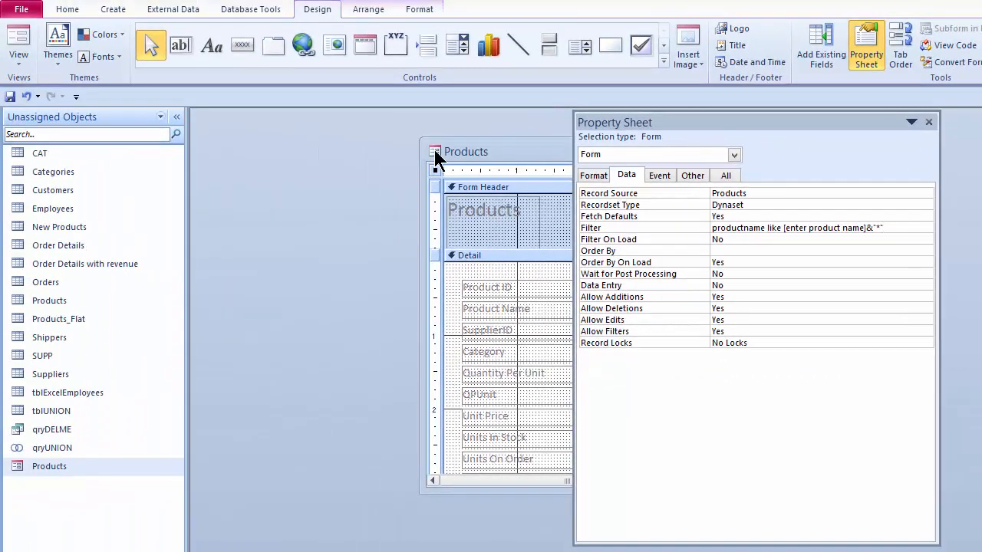
{"action": "double_click", "coordinate": [436, 158]}
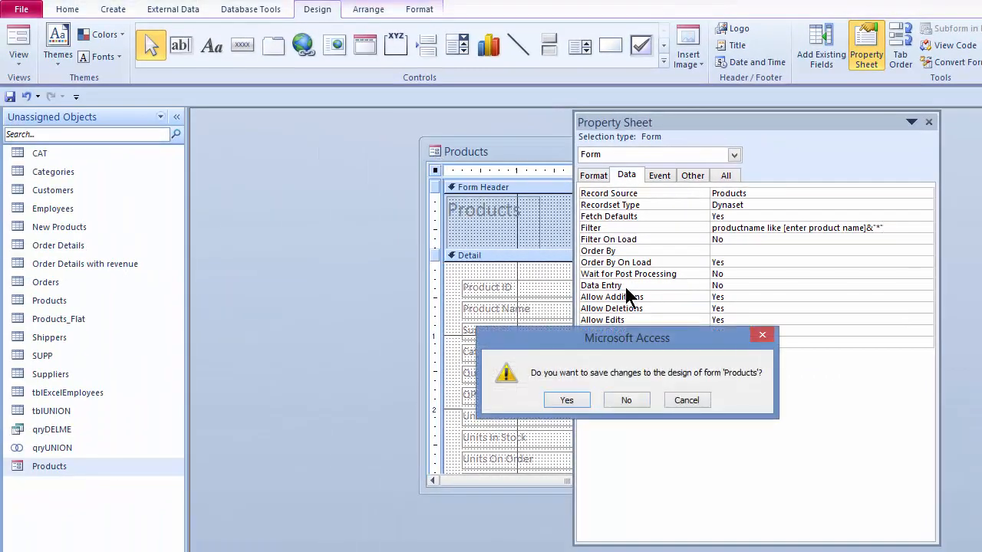
{"action": "left_click", "coordinate": [560, 401]}
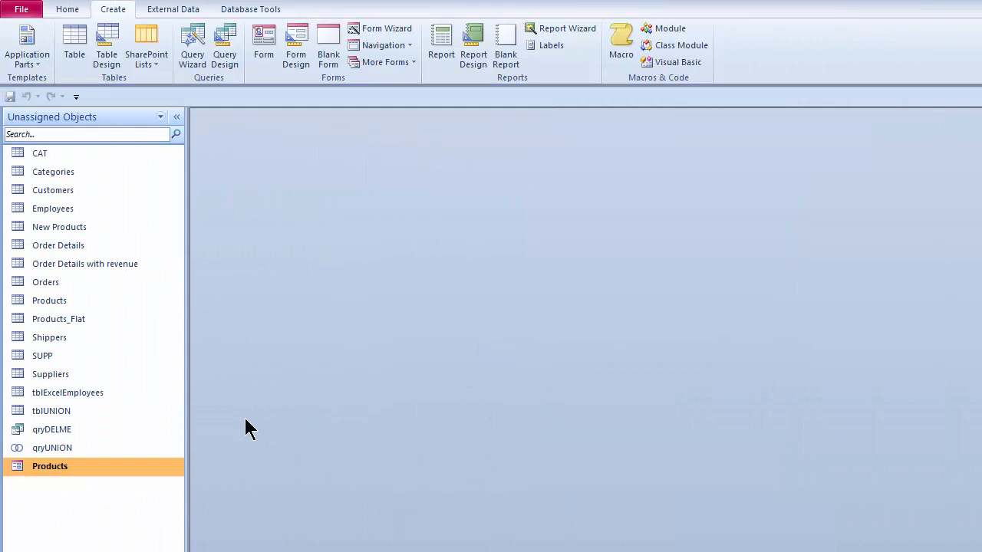
- Reopen the Products form and test the Apply Filter button with the product name c
{"action": "double_click", "coordinate": [81, 467]}
{"action": "left_click", "coordinate": [724, 411]}
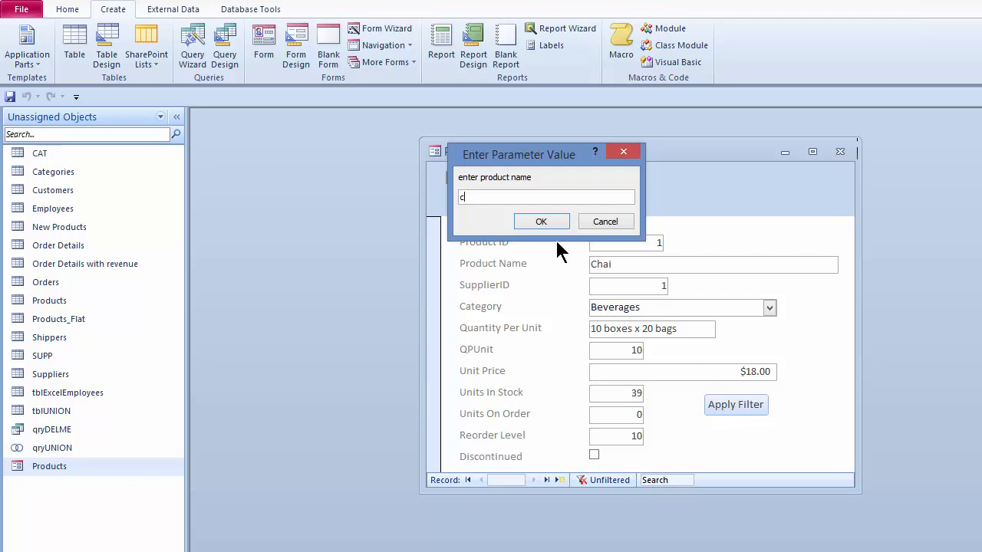
{"action": "left_click", "coordinate": [541, 221]}
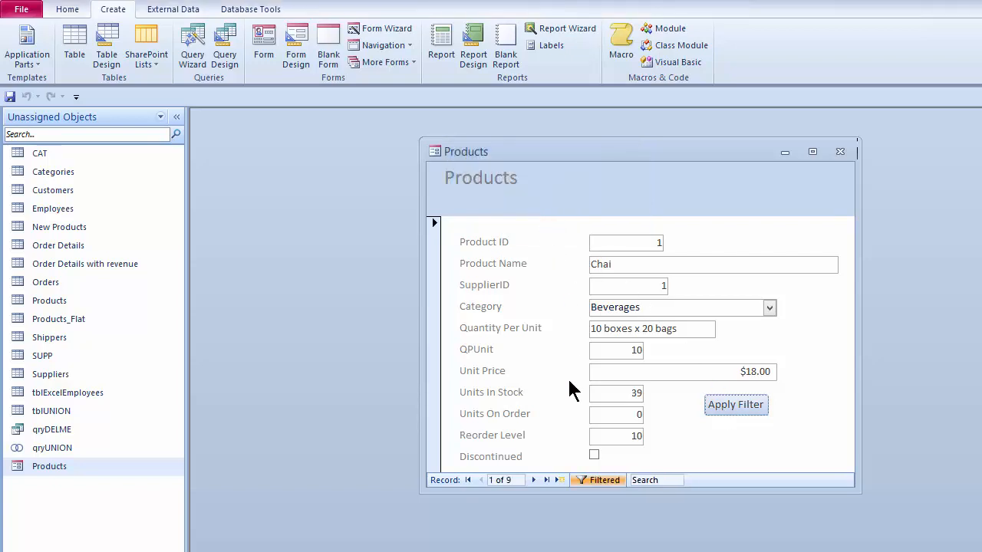
- Page through the filtered product records and try to apply the filter again from the Apply Filter button
{"action": "left_click", "coordinate": [534, 480]}
{"action": "left_click", "coordinate": [534, 481]}
{"action": "left_click", "coordinate": [534, 480]}
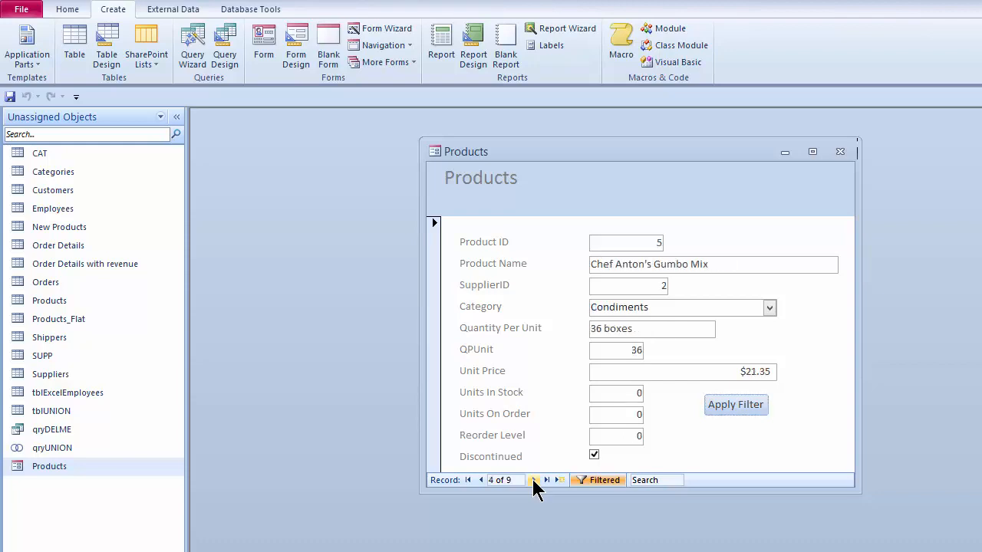
{"action": "left_click", "coordinate": [534, 480]}
{"action": "left_click", "coordinate": [534, 481]}
{"action": "left_click", "coordinate": [534, 480]}
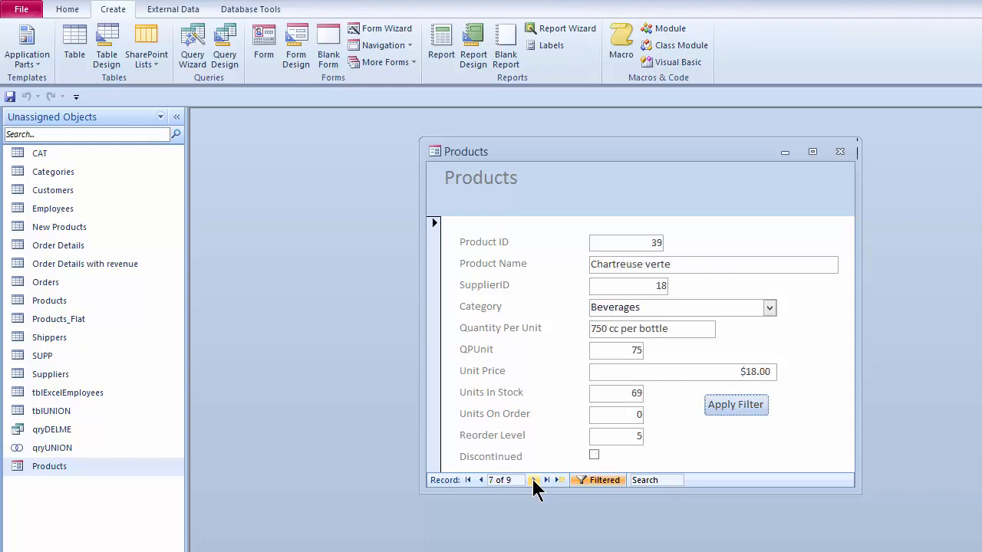
{"action": "left_click", "coordinate": [534, 480]}
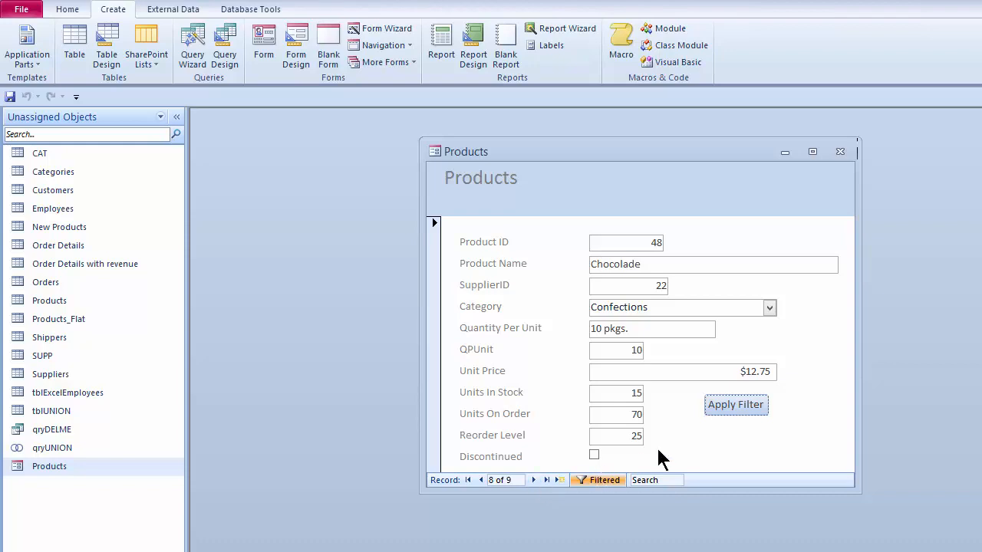
{"action": "left_click", "coordinate": [735, 405]}
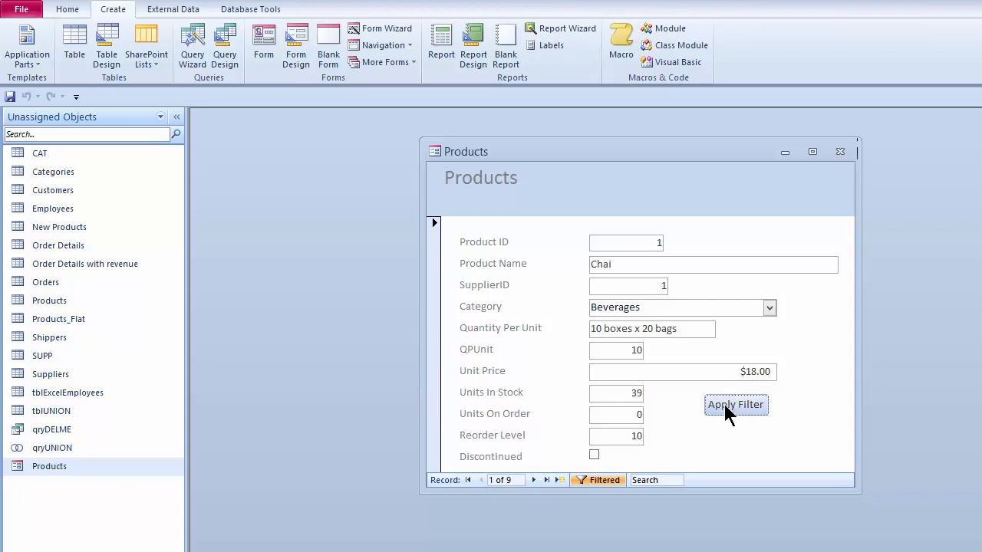
{"action": "left_click", "coordinate": [729, 407]}
- Switch the Products form to Design View and open the embedded macro of the Apply Filter button's On Click event
{"action": "right_click", "coordinate": [575, 153]}
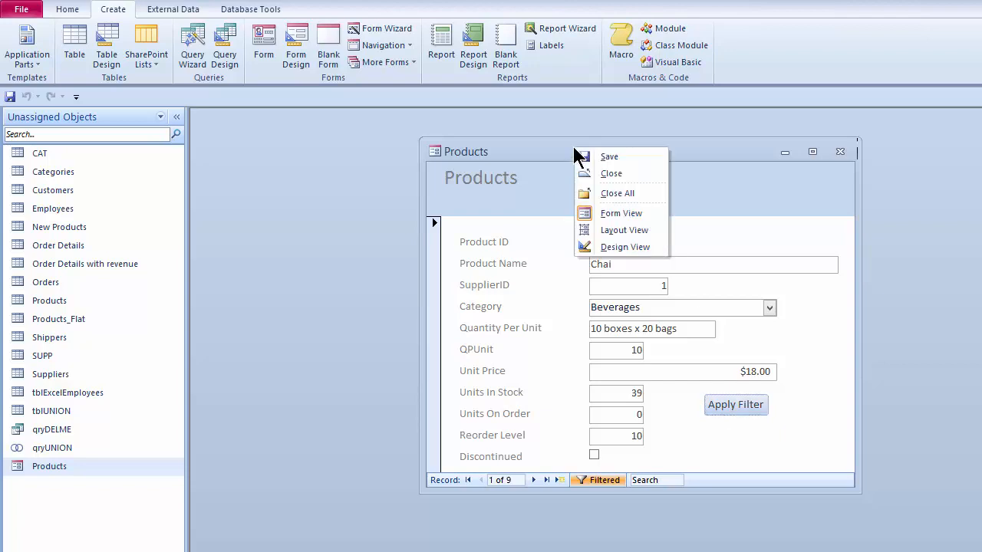
{"action": "left_click", "coordinate": [613, 247]}
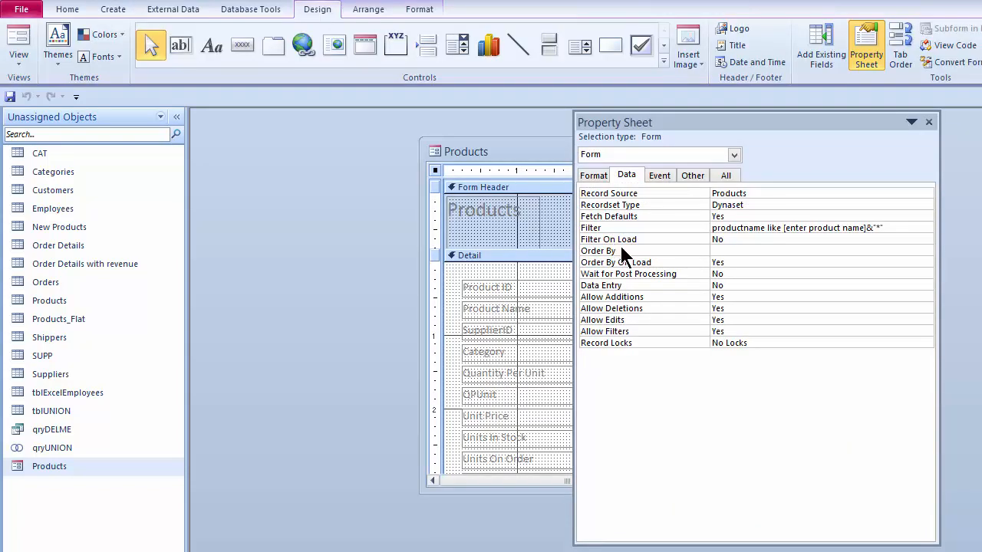
{"action": "left_click_drag", "start_coordinate": [534, 152], "coordinate": [311, 155]}
{"action": "left_click_drag", "start_coordinate": [684, 117], "coordinate": [764, 116]}
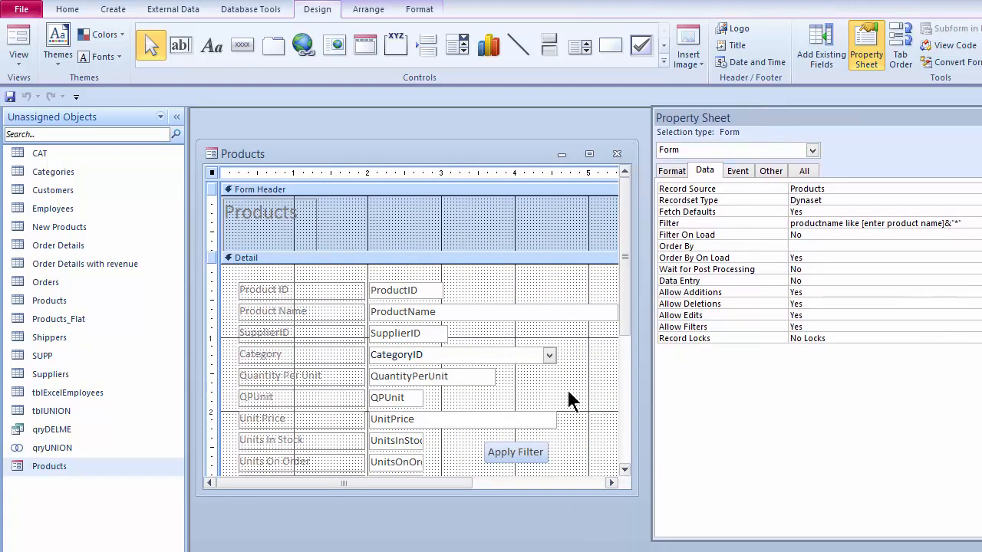
{"action": "left_click", "coordinate": [528, 460]}
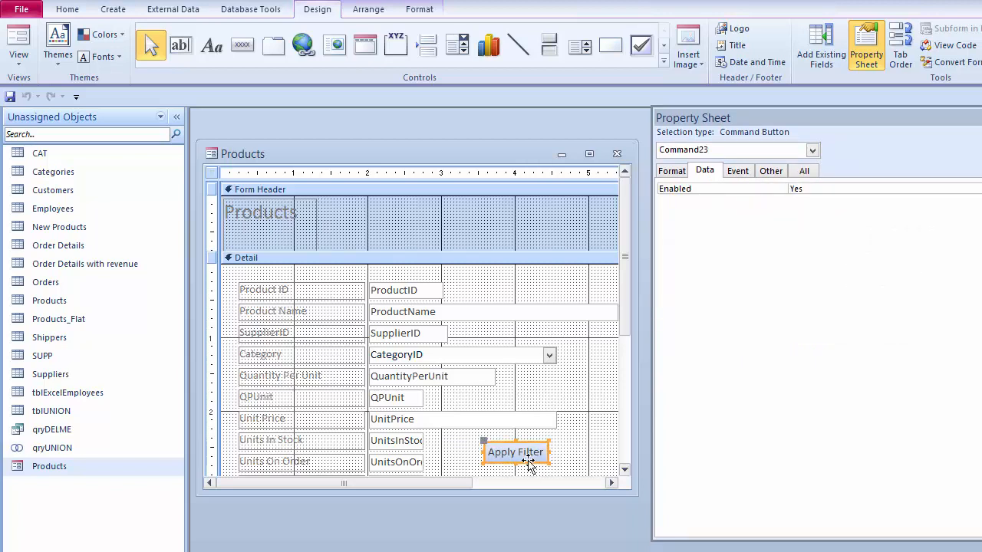
{"action": "left_click", "coordinate": [736, 171]}
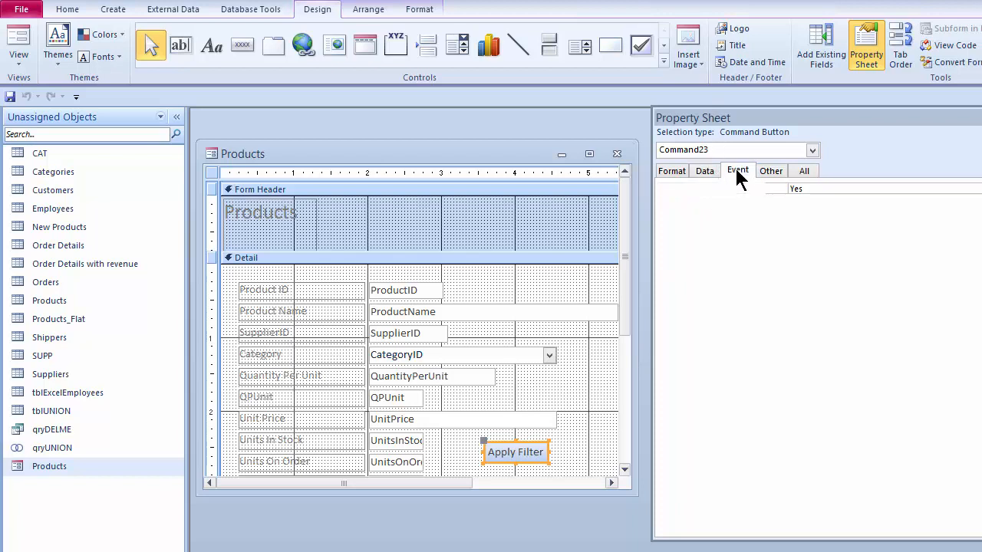
{"action": "left_click_drag", "start_coordinate": [818, 117], "coordinate": [721, 110]}
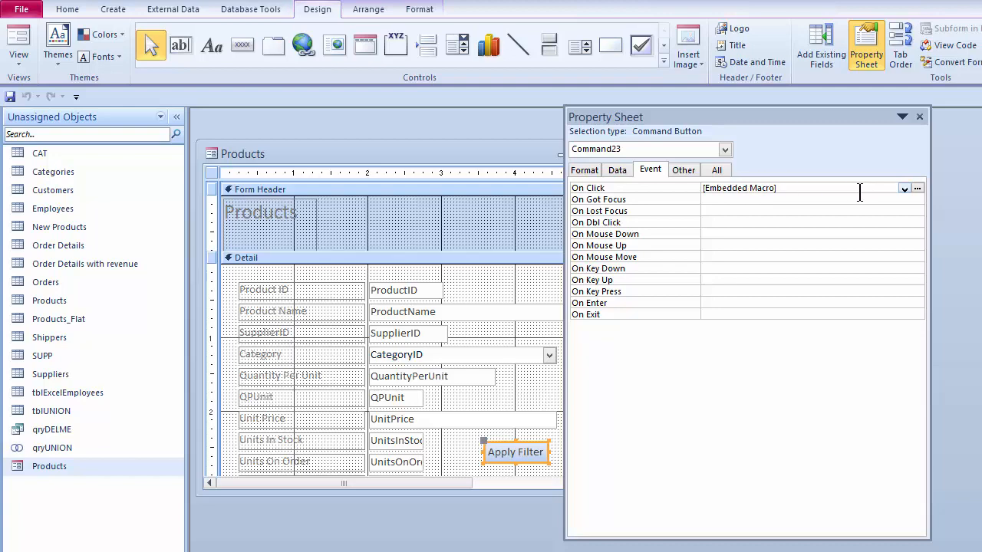
{"action": "left_click", "coordinate": [918, 189]}
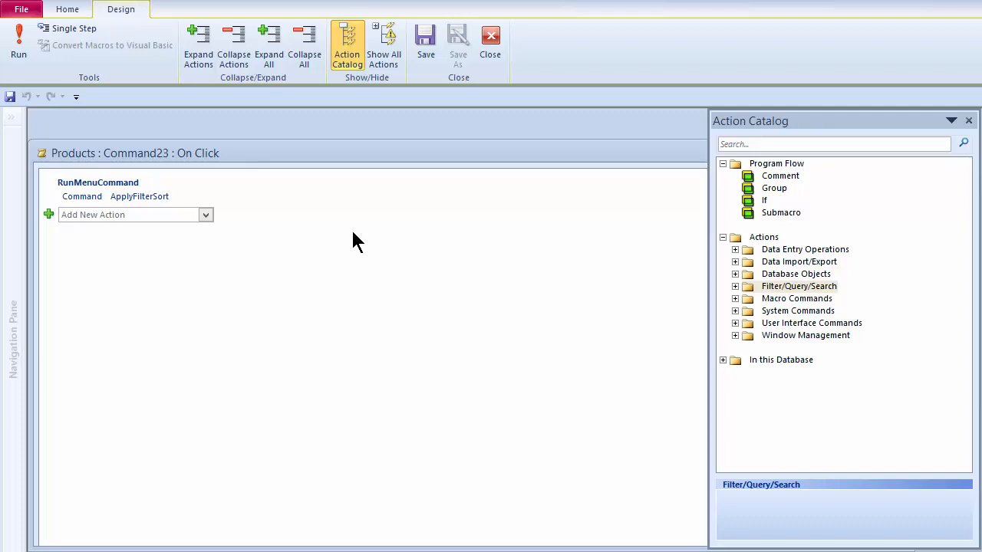
- Add a Requery action to the macro and move it above the RunMenuCommand action
{"action": "left_click", "coordinate": [206, 215]}
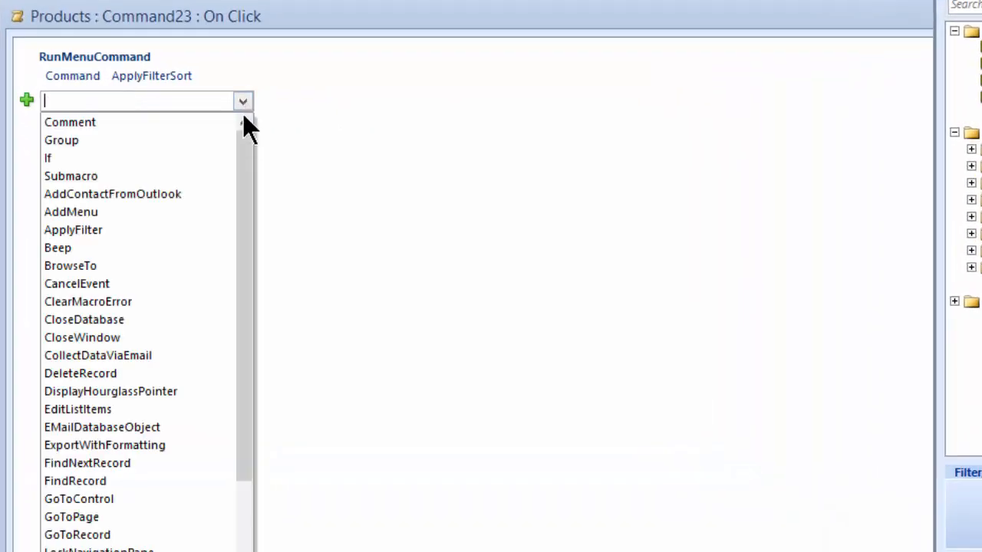
{"action": "left_click_drag", "start_coordinate": [244, 147], "coordinate": [241, 398]}
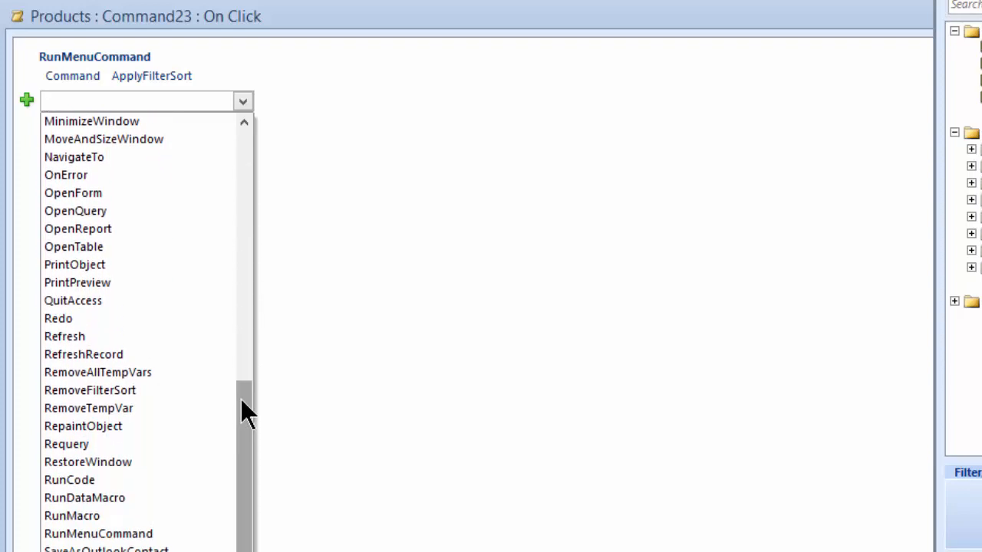
{"action": "left_click", "coordinate": [97, 446]}
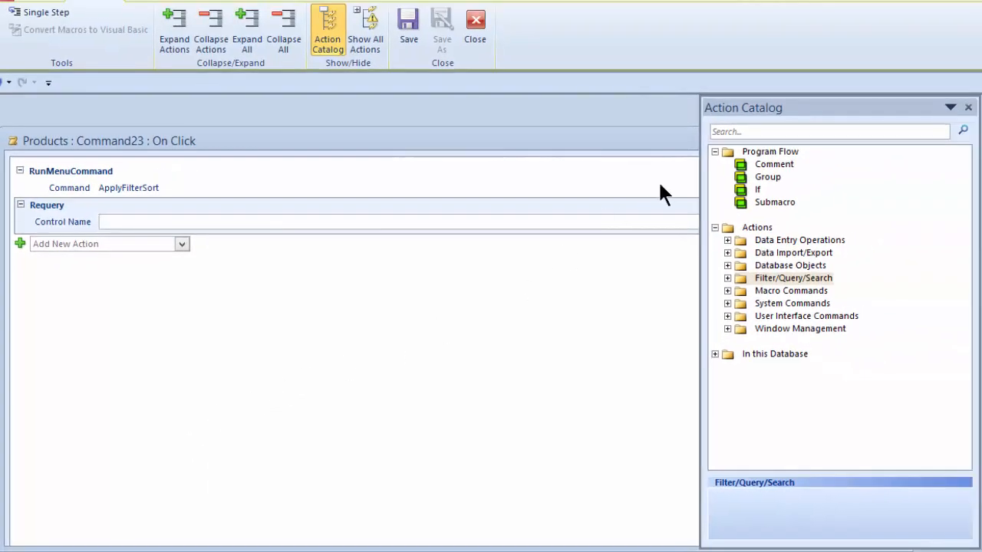
{"action": "left_click_drag", "start_coordinate": [818, 108], "coordinate": [981, 115]}
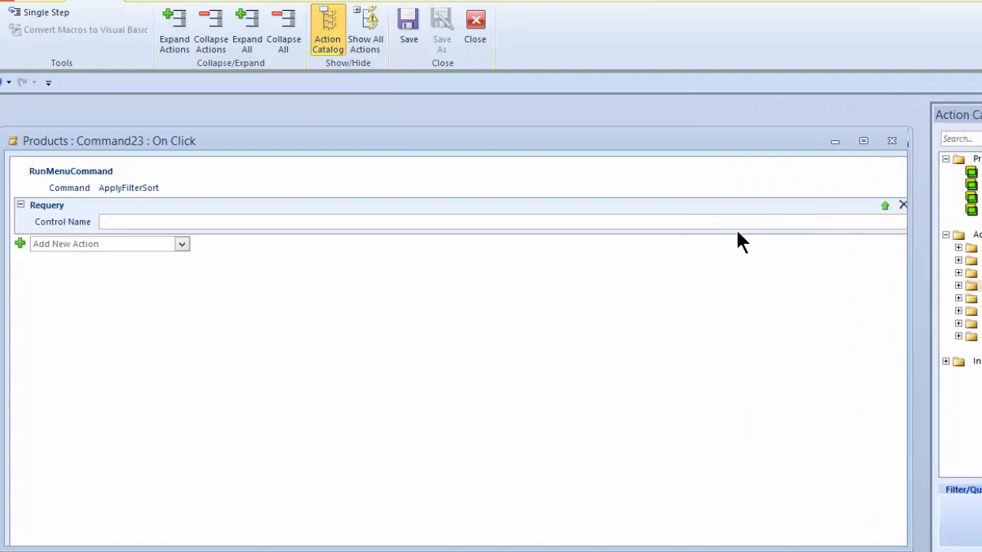
{"action": "left_click", "coordinate": [886, 205]}
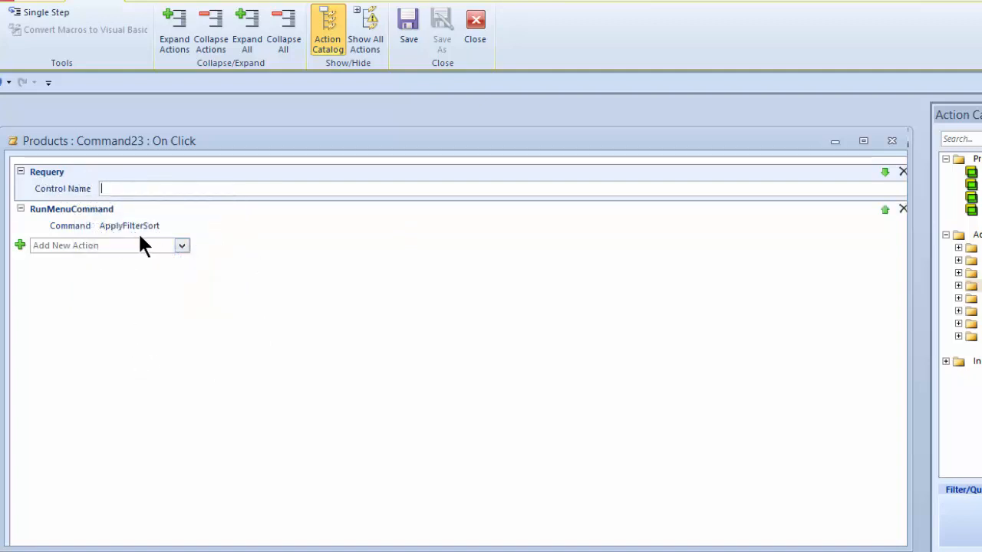
- Close the macro and the Products form, saving the changes to both
{"action": "double_click", "coordinate": [12, 142]}
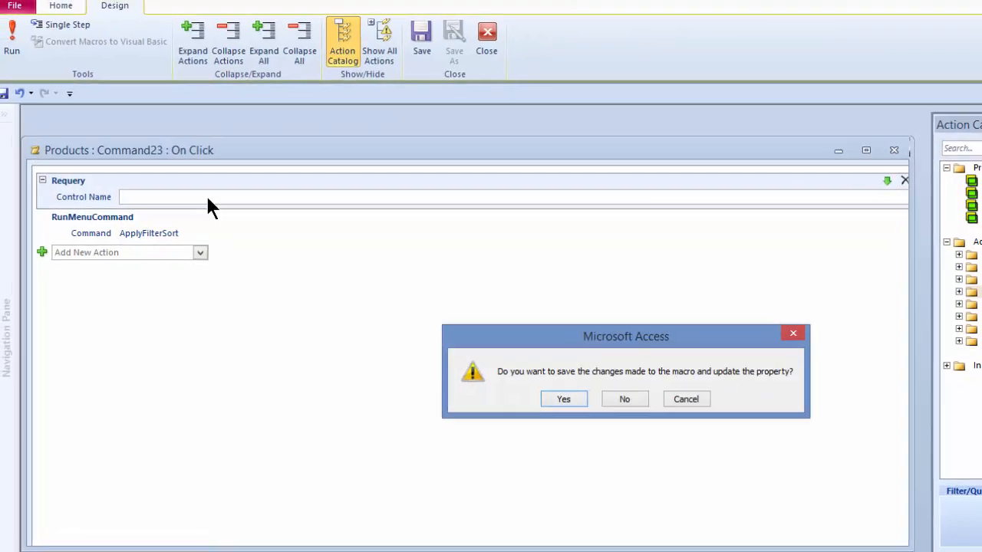
{"action": "left_click", "coordinate": [554, 400]}
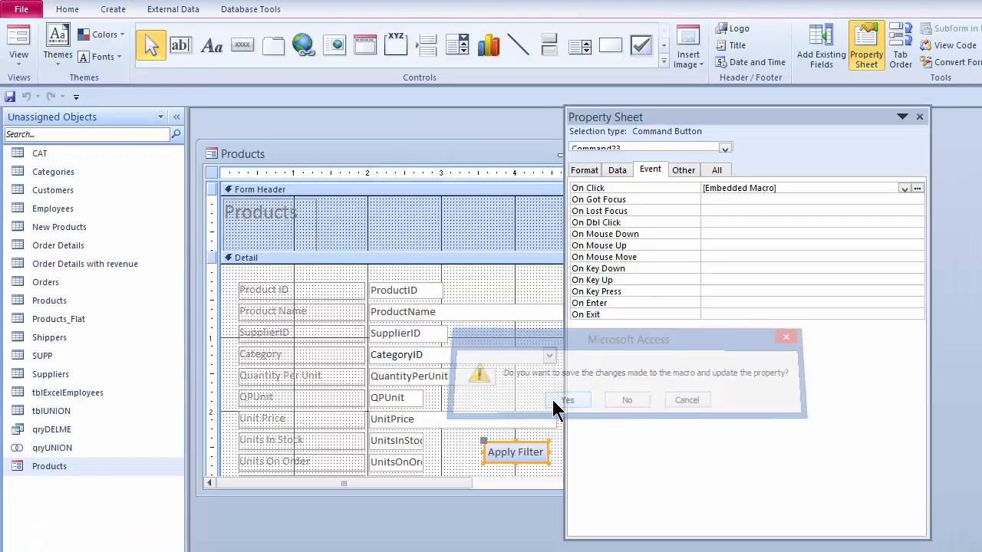
{"action": "double_click", "coordinate": [213, 153]}
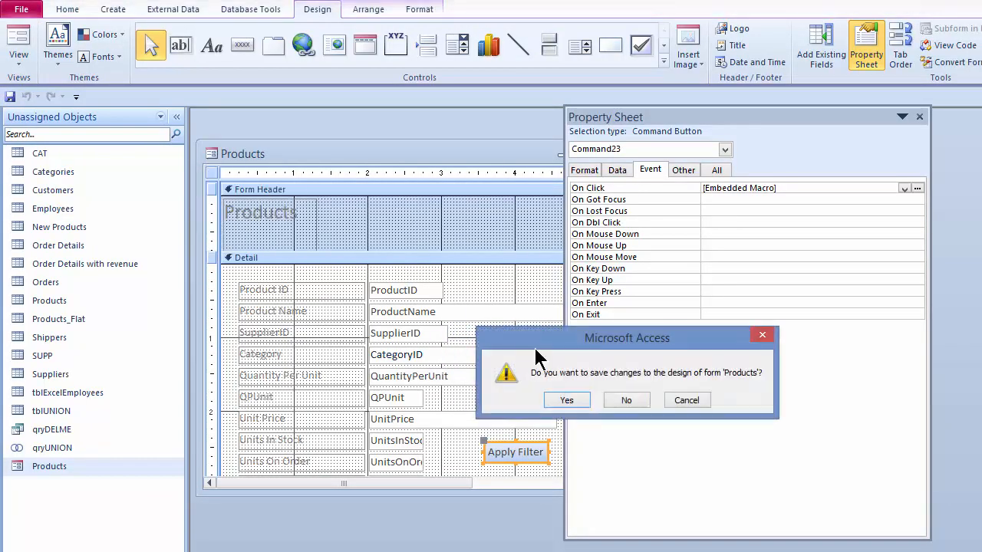
{"action": "left_click", "coordinate": [559, 401]}
- Reopen the Products form, apply the filter with the product name a, and browse the matching records
{"action": "double_click", "coordinate": [94, 466]}
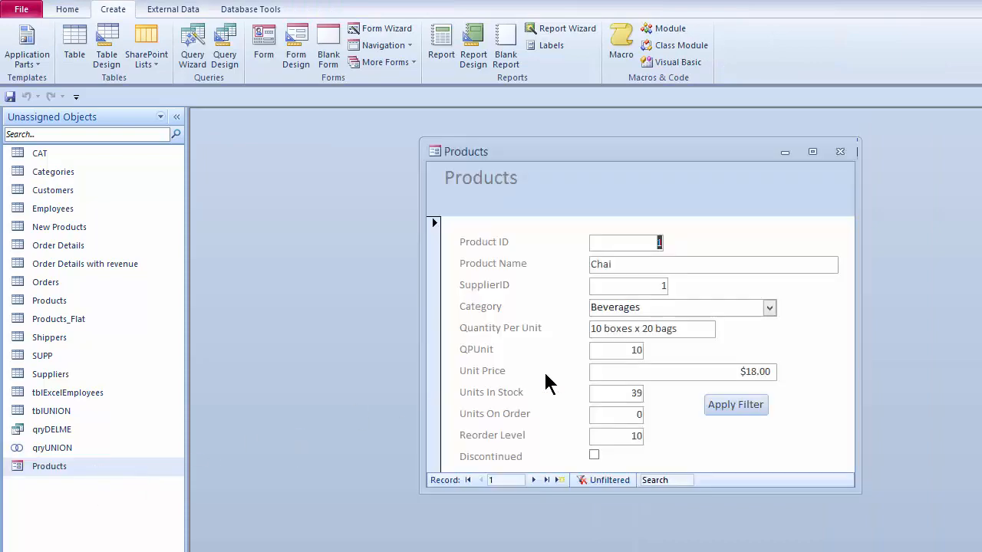
{"action": "left_click", "coordinate": [727, 414]}
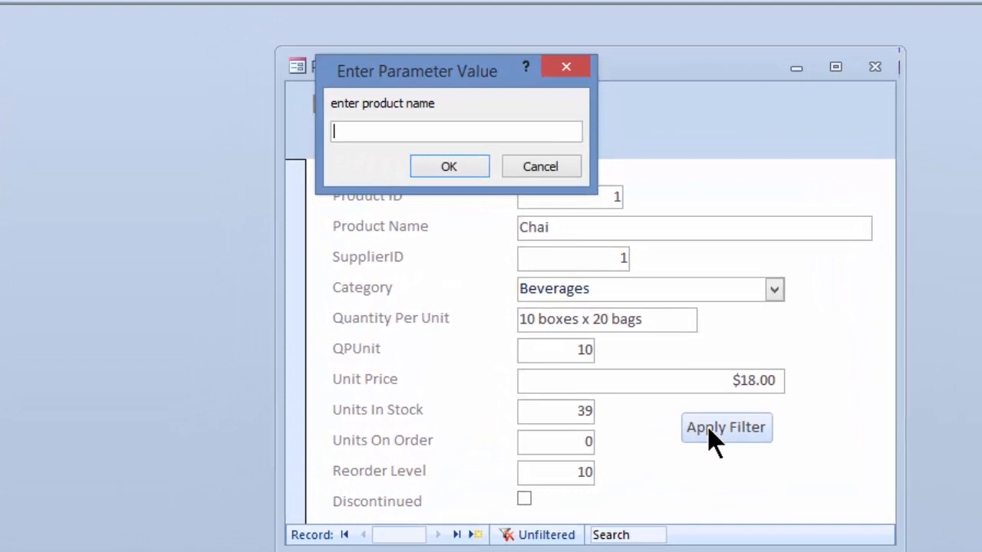
{"action": "type", "text": "a"}
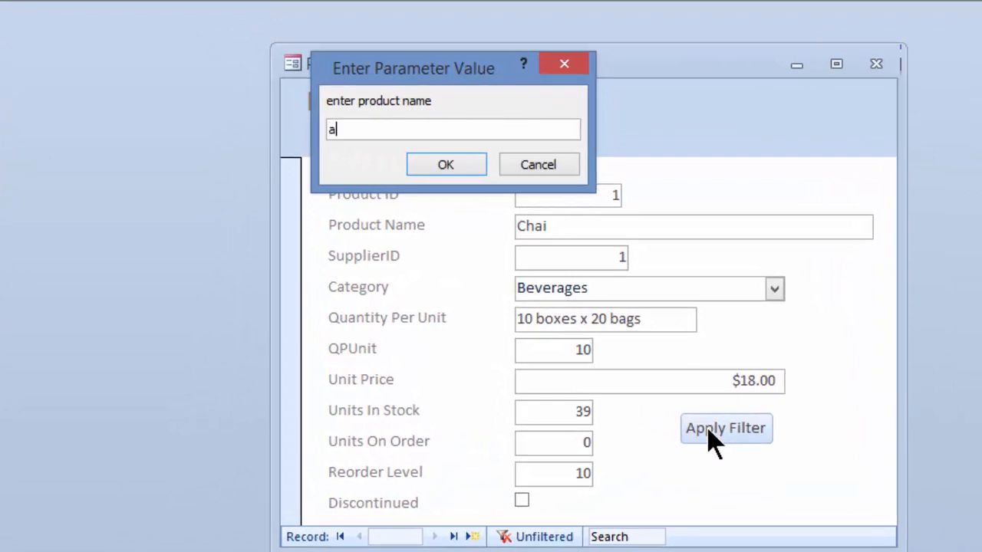
{"action": "left_click", "coordinate": [453, 168]}
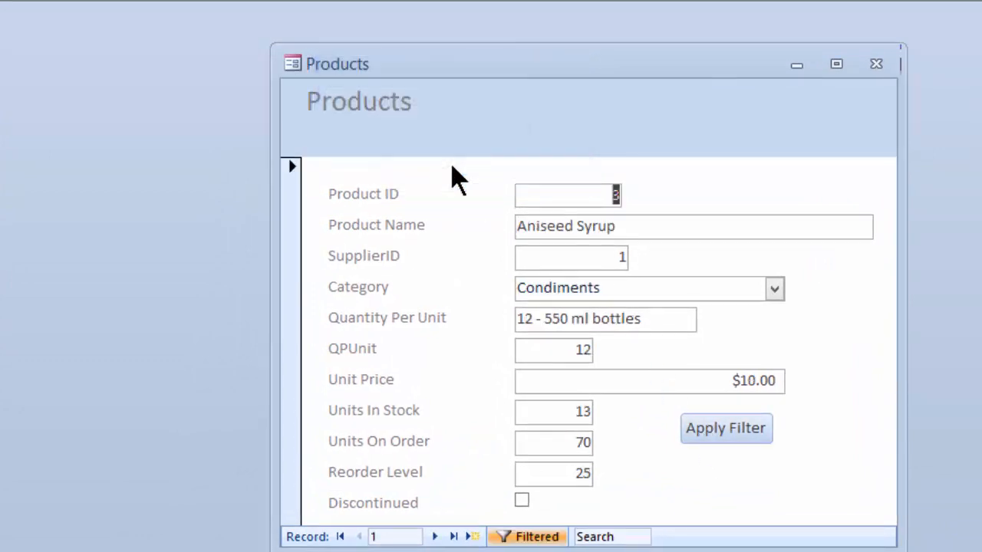
{"action": "left_click", "coordinate": [434, 537]}
{"action": "left_click", "coordinate": [359, 537]}
- Reapply the filter with the product name ch, page through the matching records, and turn the filter off
{"action": "left_click", "coordinate": [713, 436]}
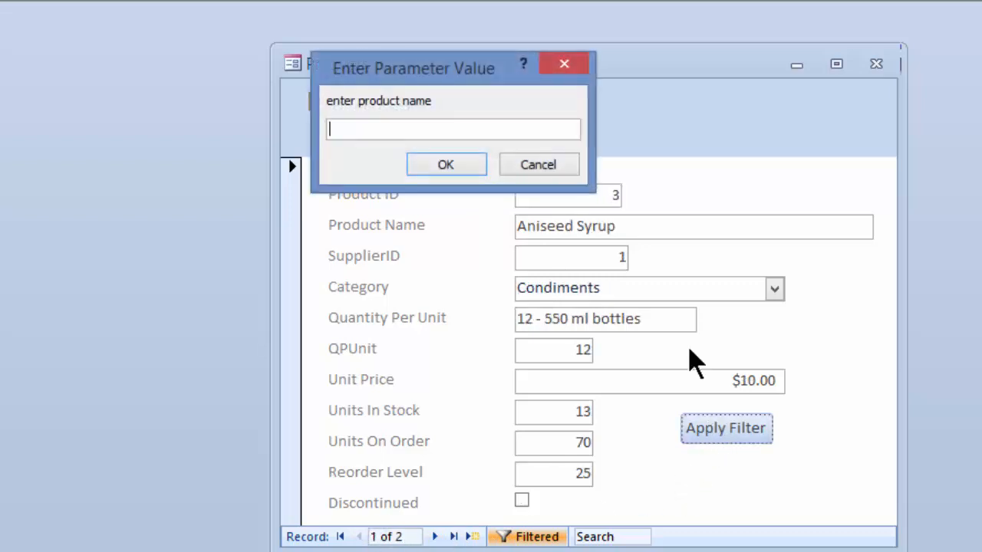
{"action": "type", "text": "ch"}
{"action": "left_click", "coordinate": [426, 170]}
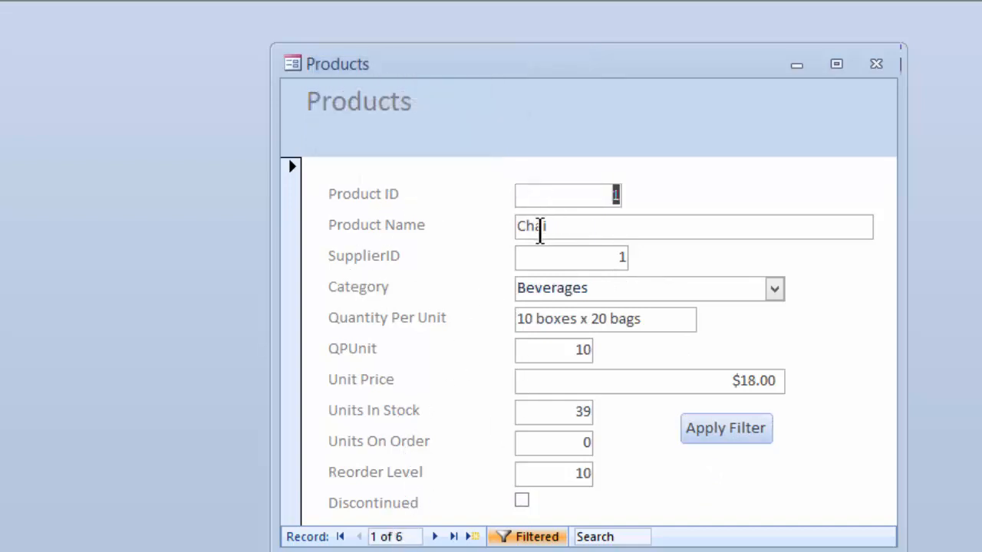
{"action": "left_click", "coordinate": [435, 537]}
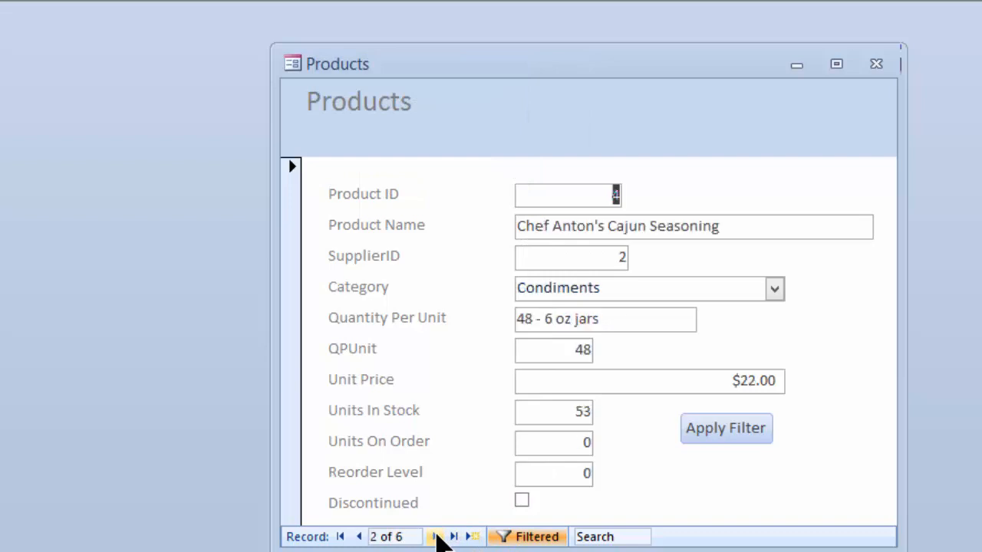
{"action": "left_click", "coordinate": [435, 537]}
{"action": "left_click", "coordinate": [435, 537]}
{"action": "left_click", "coordinate": [435, 537]}
{"action": "left_click", "coordinate": [435, 537]}
{"action": "left_click", "coordinate": [504, 537]}
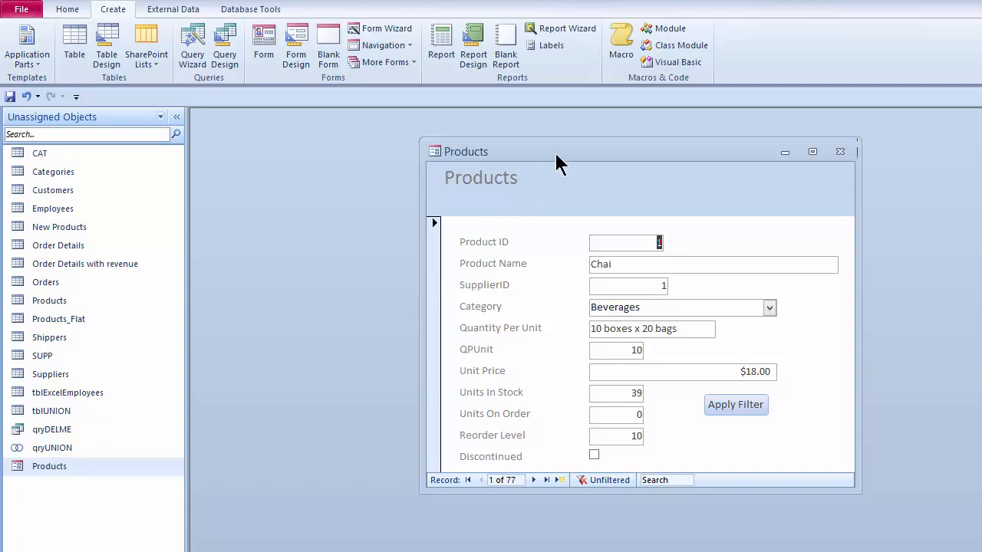
- In Design View, set the form's Filter to productname like "*"&[enter product name]&"*" and close the form with its changes saved
{"action": "left_click_drag", "start_coordinate": [556, 153], "coordinate": [433, 153]}
{"action": "right_click", "coordinate": [433, 153]}
{"action": "left_click", "coordinate": [453, 252]}
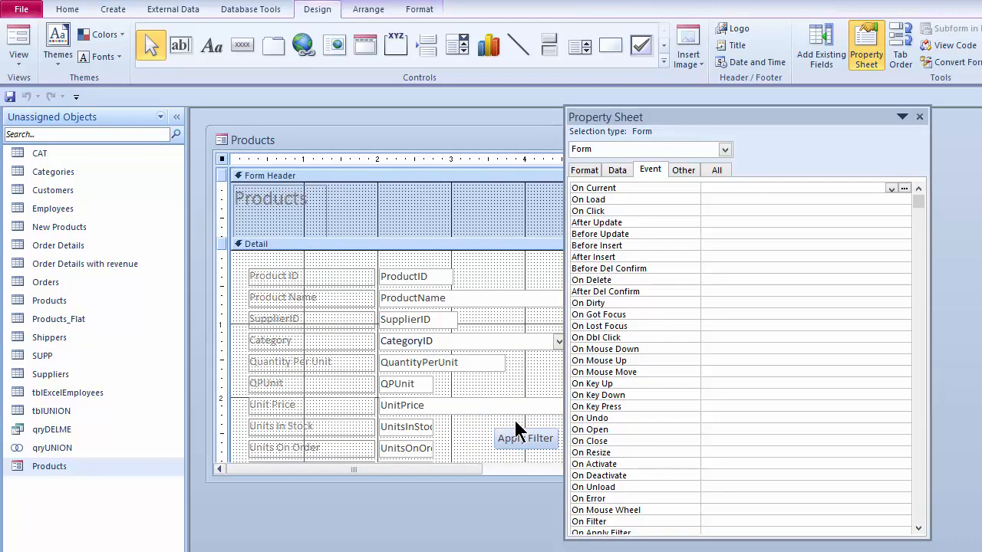
{"action": "left_click", "coordinate": [615, 171]}
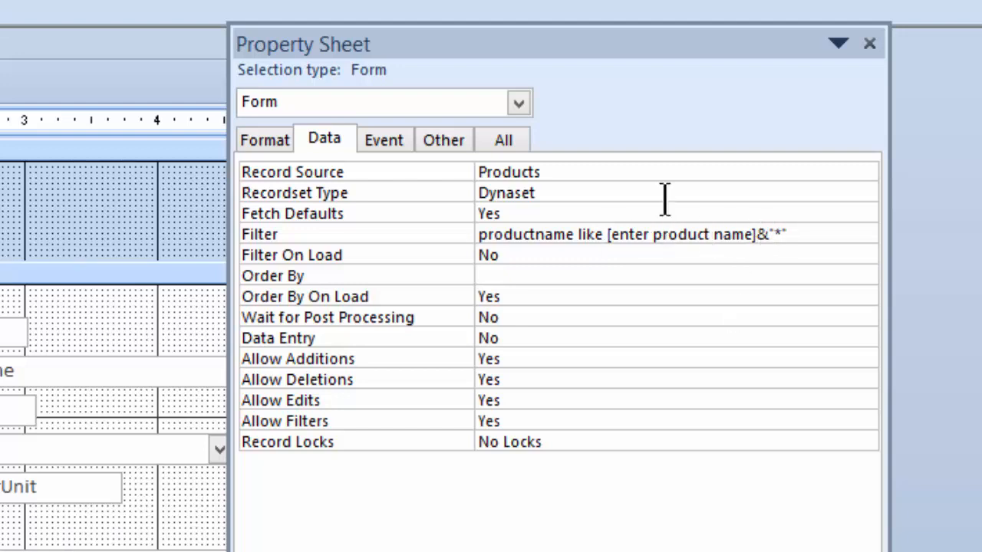
{"action": "type", "text": "\"*\""}
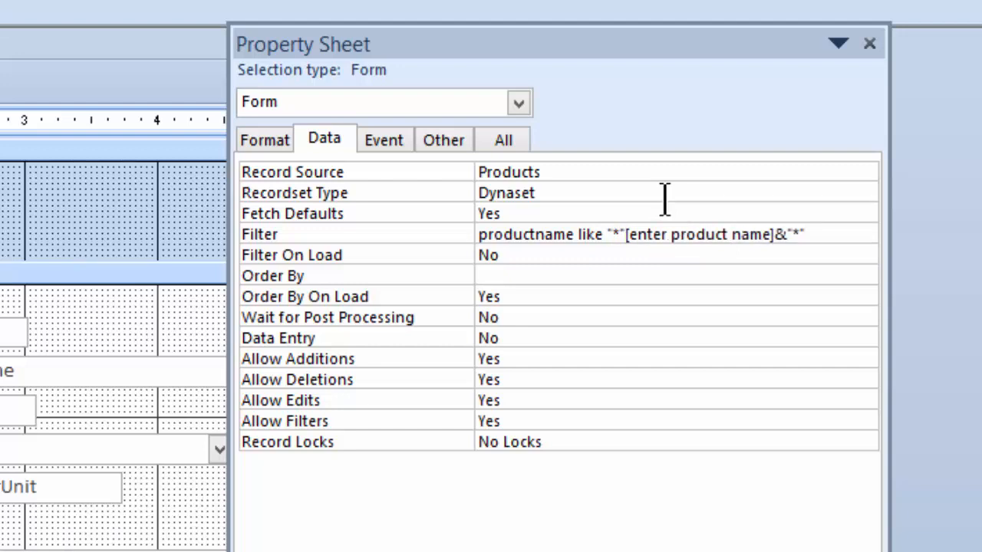
{"action": "type", "text": "&"}
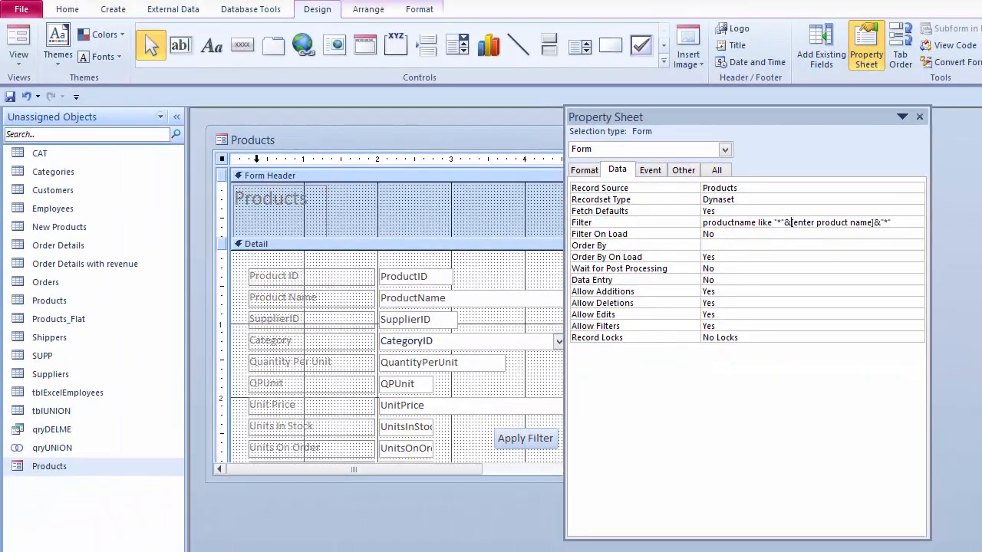
{"action": "double_click", "coordinate": [221, 140]}
{"action": "left_click", "coordinate": [565, 401]}
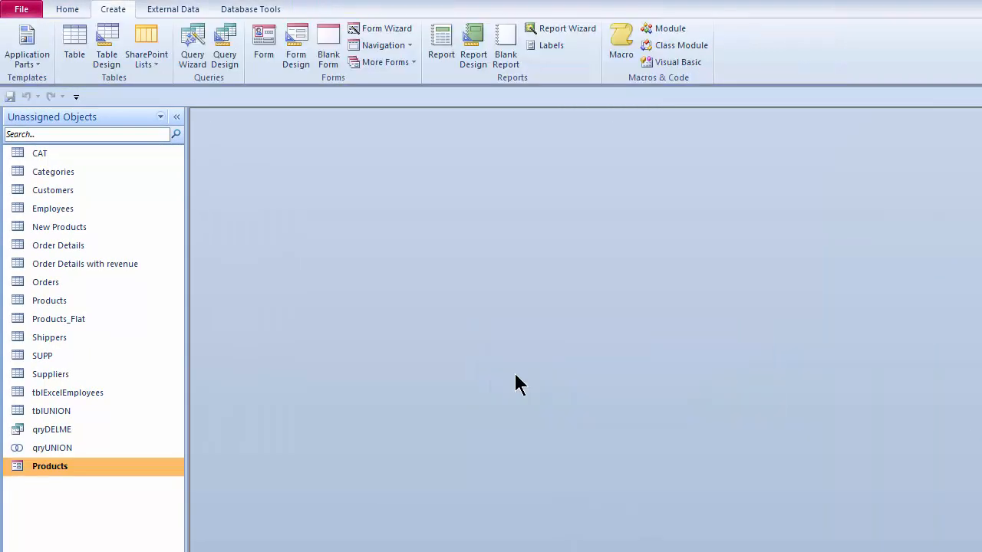
- Reopen the Products form, filter it with the product name uce, and page through the matching records
{"action": "double_click", "coordinate": [94, 463]}
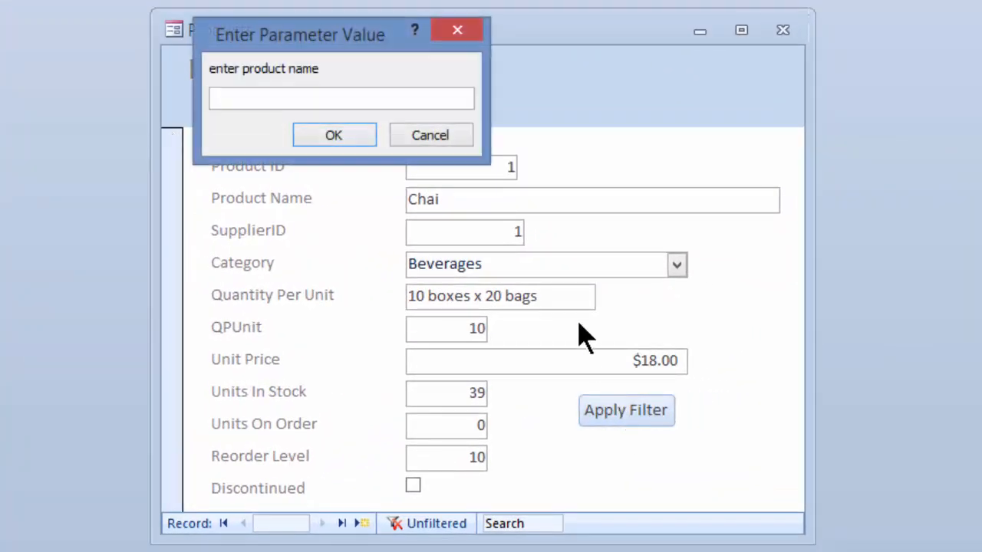
{"action": "type", "text": "uce"}
{"action": "left_click", "coordinate": [359, 138]}
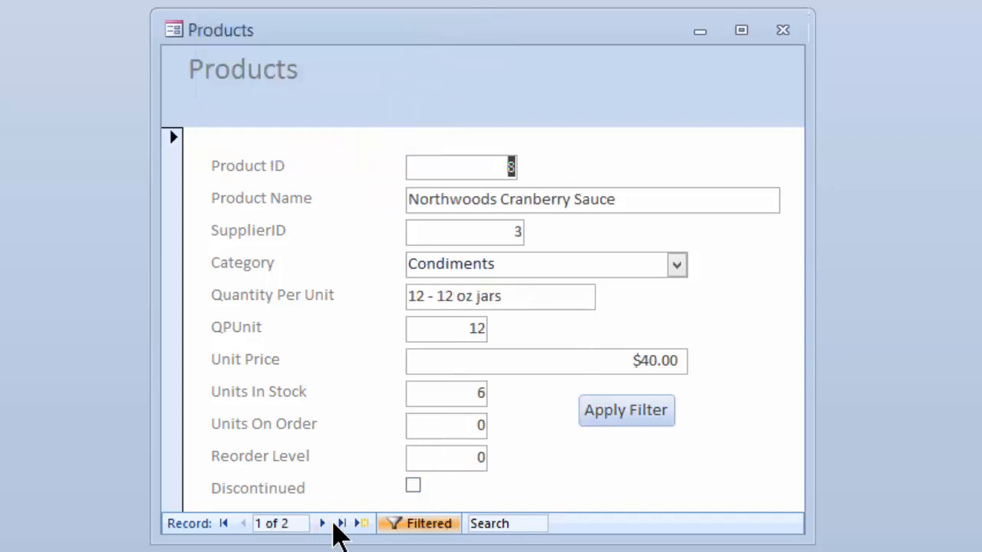
{"action": "left_click", "coordinate": [324, 524]}
{"action": "left_click", "coordinate": [324, 524]}
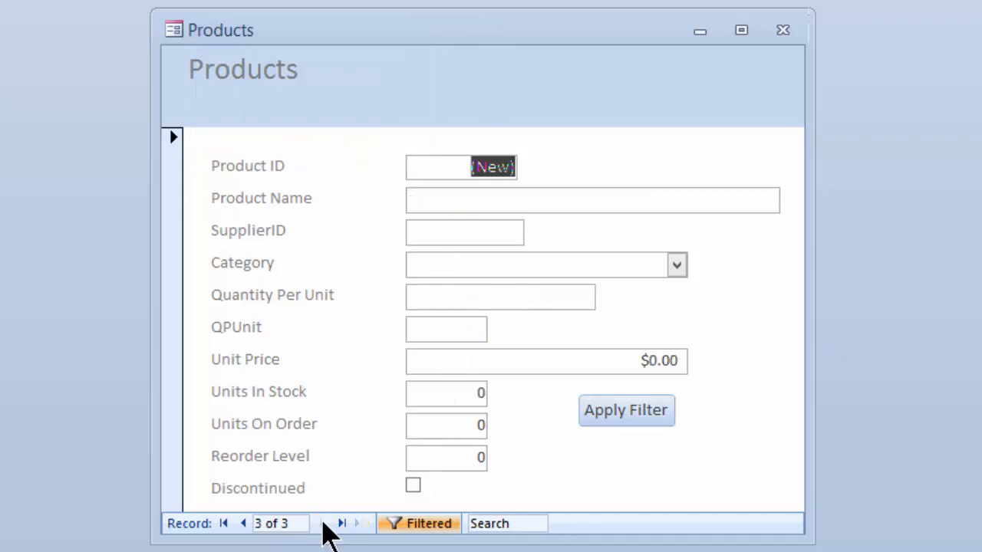
- Reapply the filter with the product name berry and page through the matching records
{"action": "left_click", "coordinate": [612, 430]}
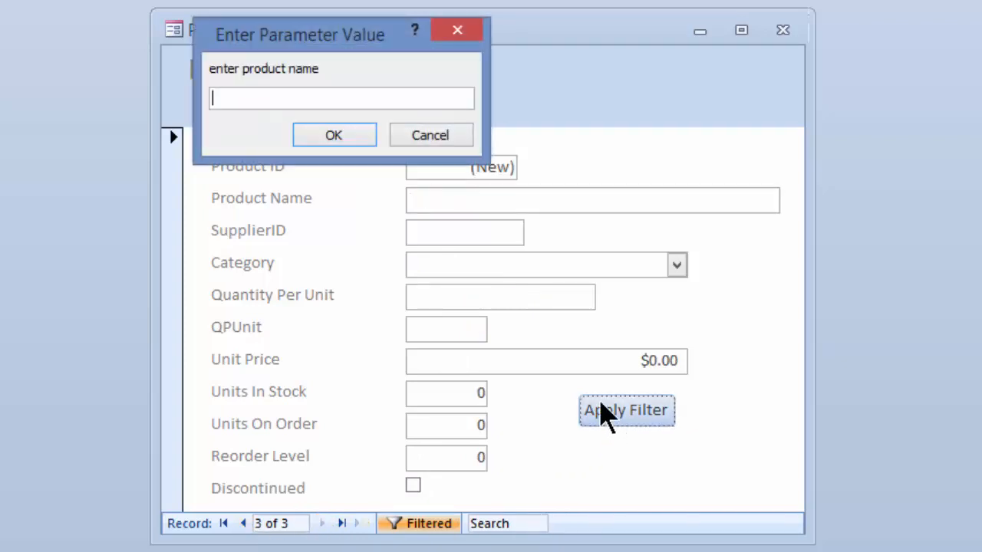
{"action": "type", "text": "br"}
{"action": "type", "text": "rry"}
{"action": "left_click", "coordinate": [338, 136]}
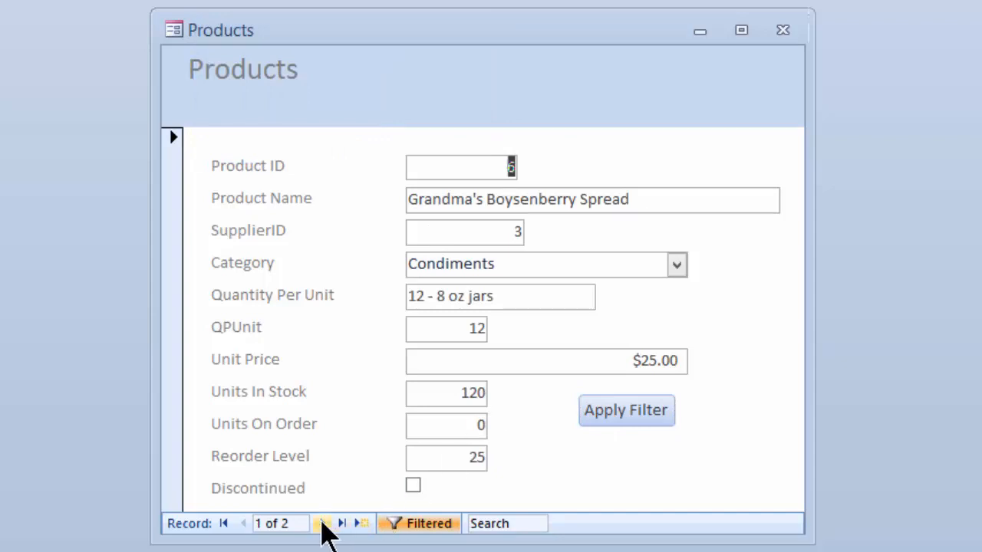
{"action": "left_click", "coordinate": [326, 524]}
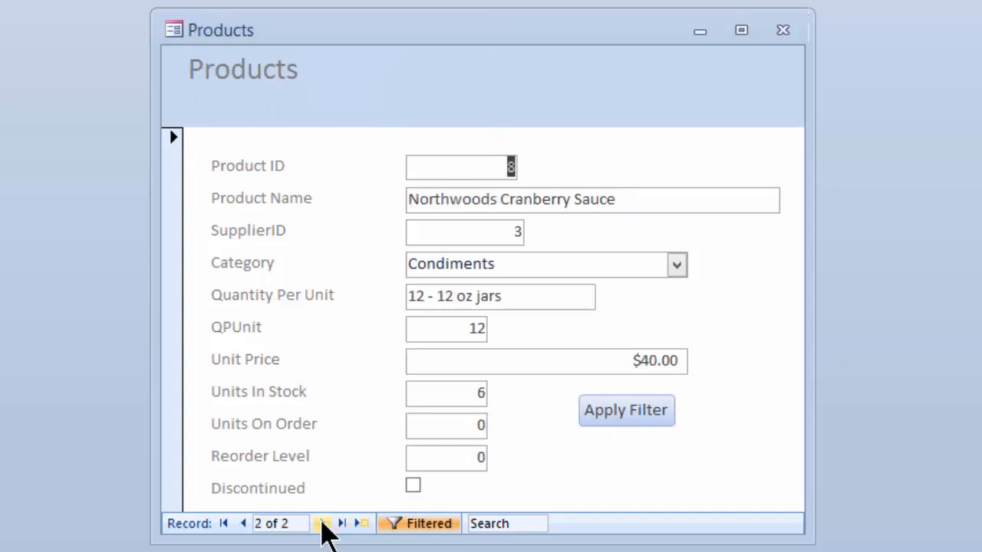
- Reapply the filter with the product name lager and view the next matching record
{"action": "left_click", "coordinate": [625, 417]}
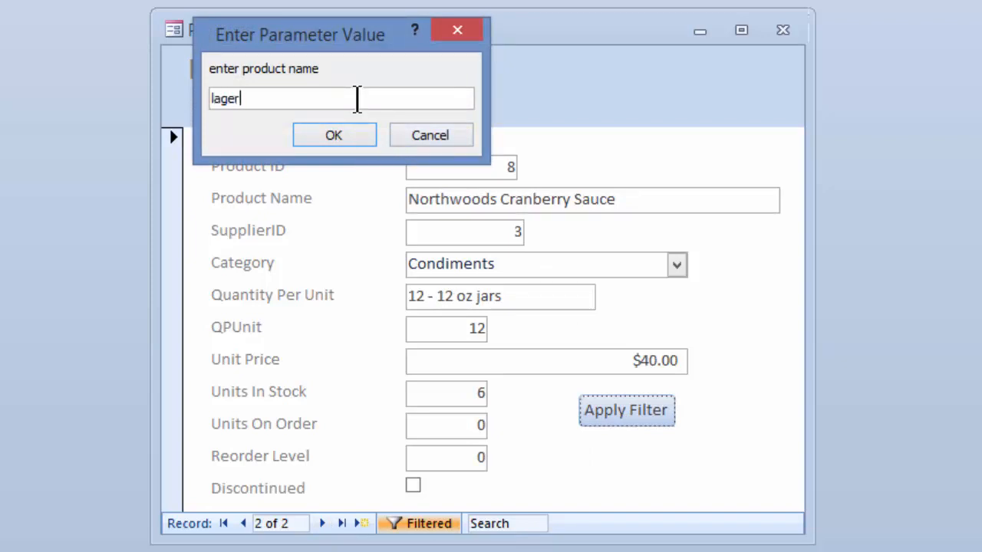
{"action": "left_click", "coordinate": [333, 138]}
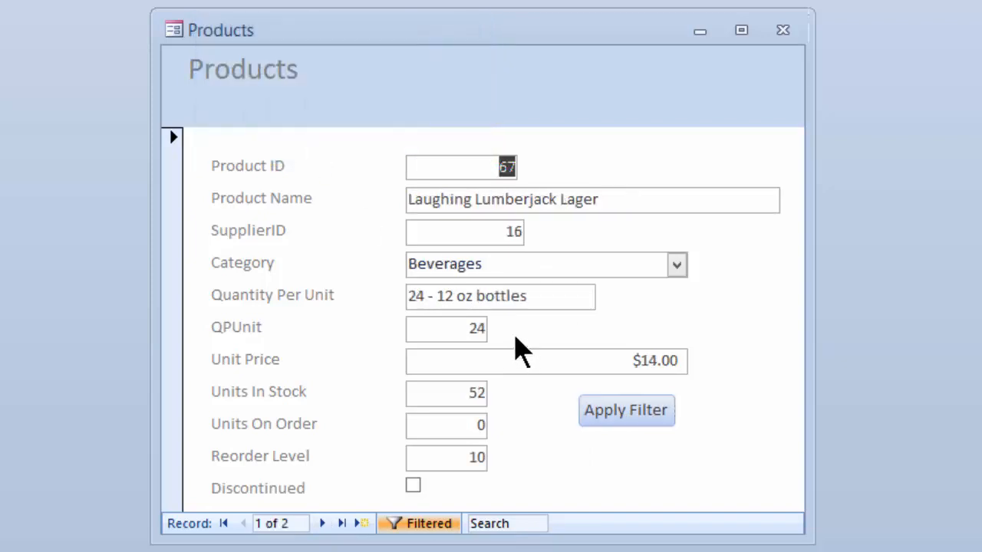
{"action": "left_click", "coordinate": [325, 524]}
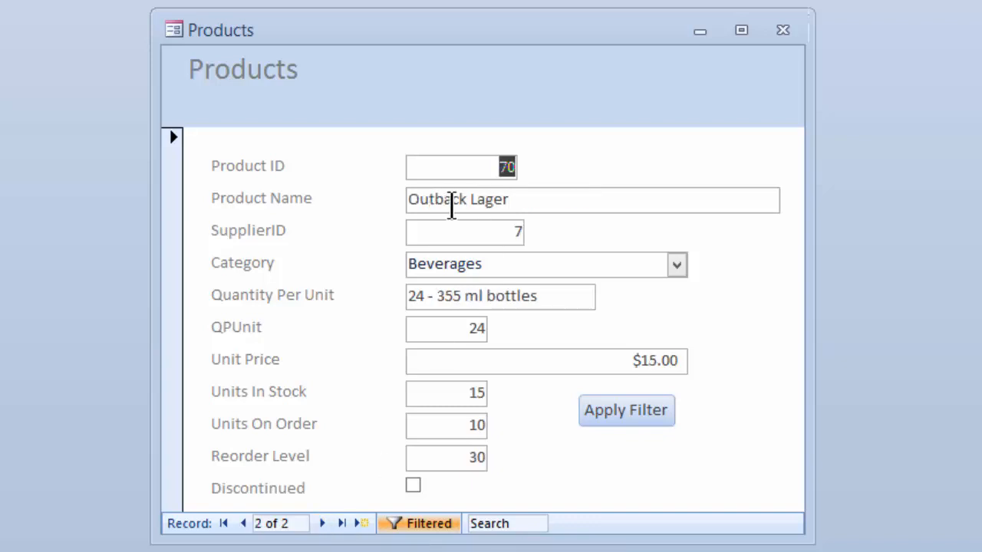